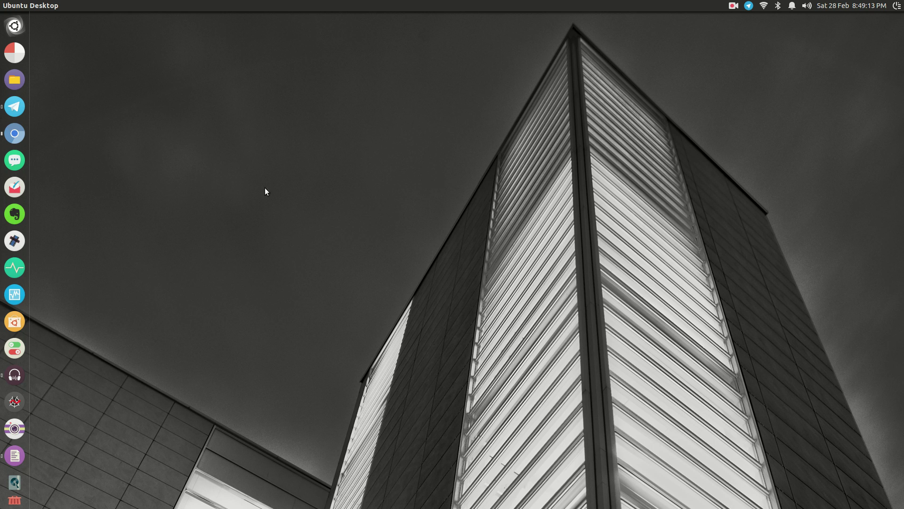
# Raise Chromium to show the itsfoss Best Icon Themes article at its Numix section.
pyautogui.click(16, 134)
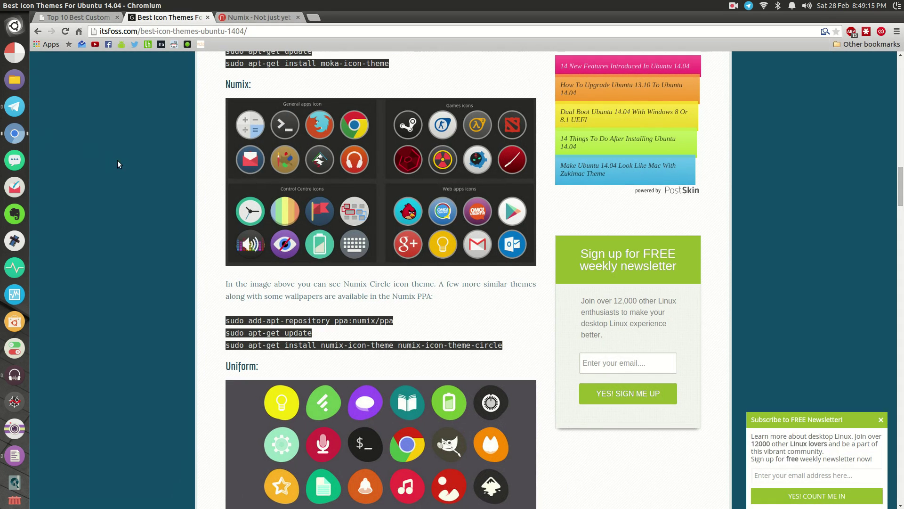
# Switch to the sourcedigit 'Top 10 Best Custom Themes' tab and scroll to 'Install Numix Theme in Ubuntu 14.04'.
pyautogui.click(57, 18)
pyautogui.scroll(4, 147, 185)
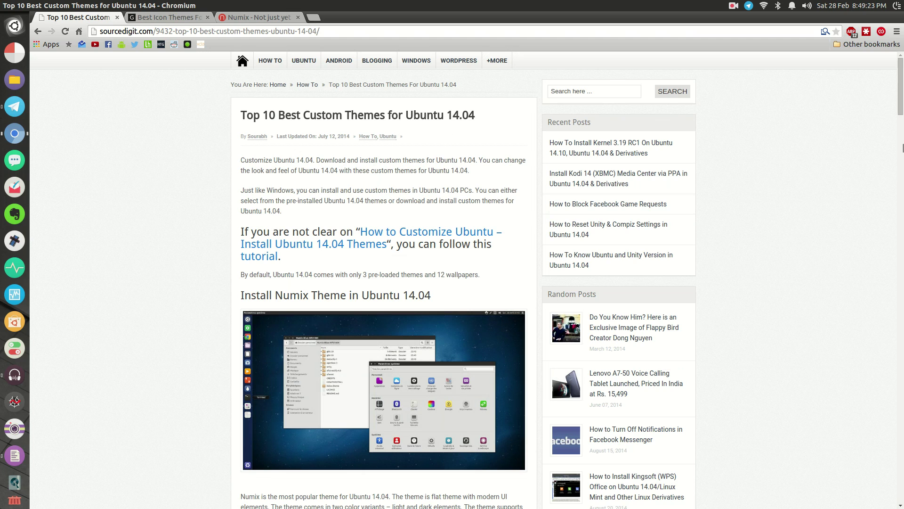
pyautogui.scroll(-12, 189, 196)
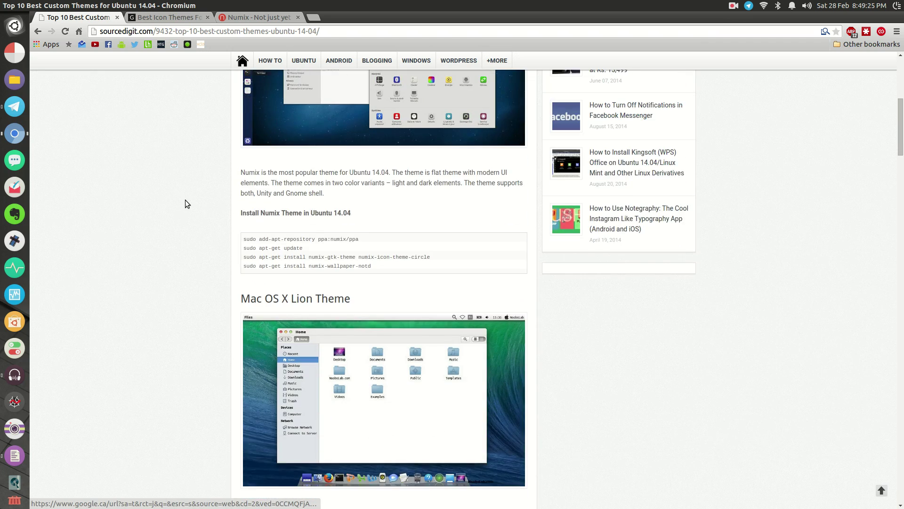
pyautogui.scroll(6, 185, 200)
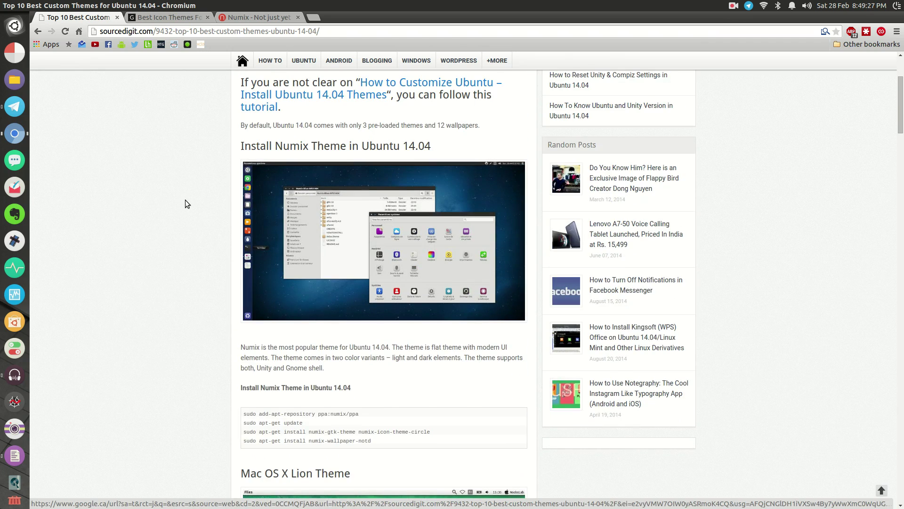
pyautogui.scroll(3, 185, 200)
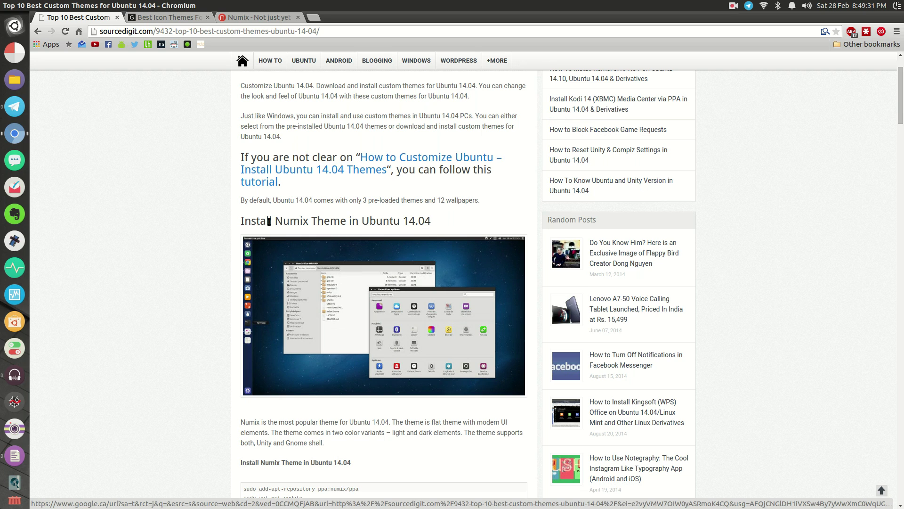
pyautogui.moveTo(275, 222); pyautogui.dragTo(334, 224)
pyautogui.click(105, 231)
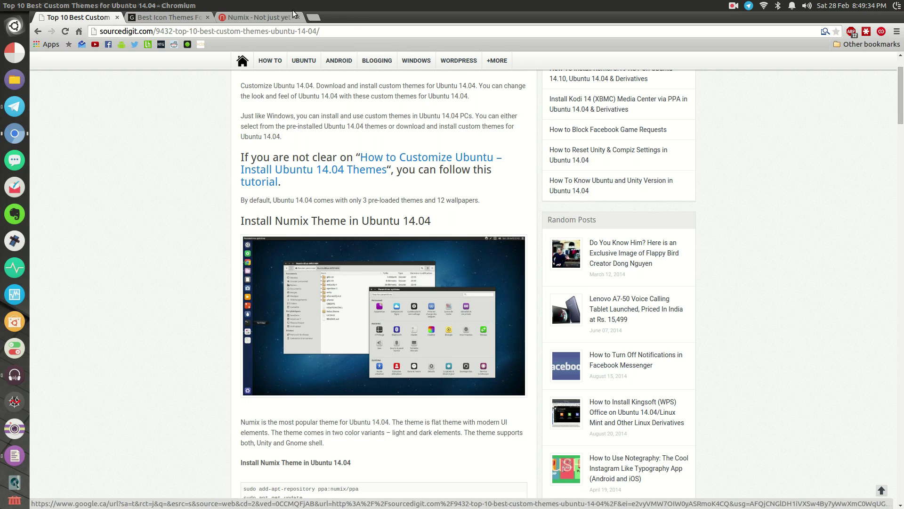
pyautogui.click(258, 18)
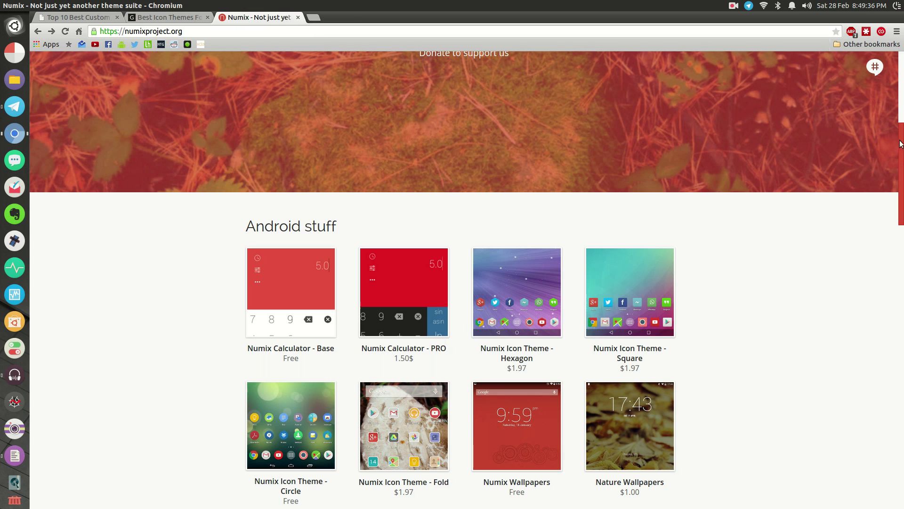
pyautogui.moveTo(900, 147); pyautogui.dragTo(232, 117)
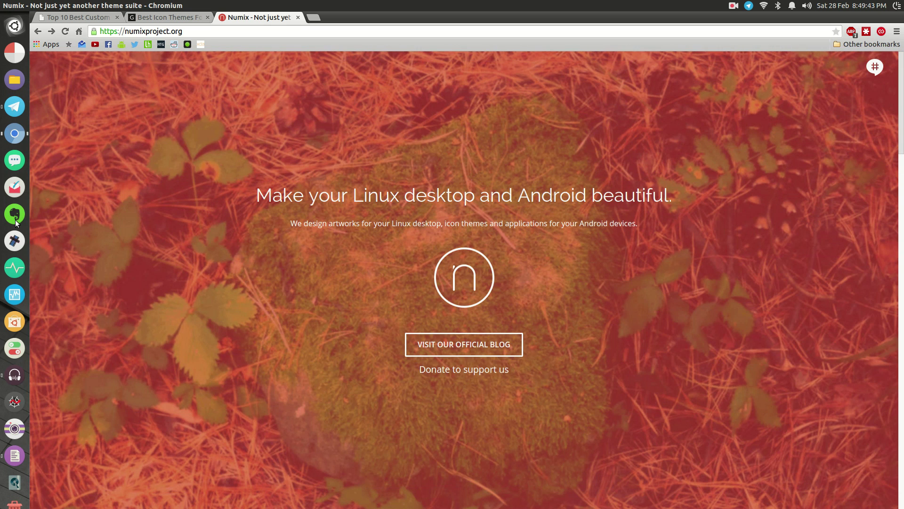
pyautogui.moveTo(63, 2)
pyautogui.moveTo(903, 87); pyautogui.dragTo(903, 45)
pyautogui.moveTo(902, 118); pyautogui.dragTo(902, 219)
pyautogui.moveTo(902, 188); pyautogui.dragTo(903, 238)
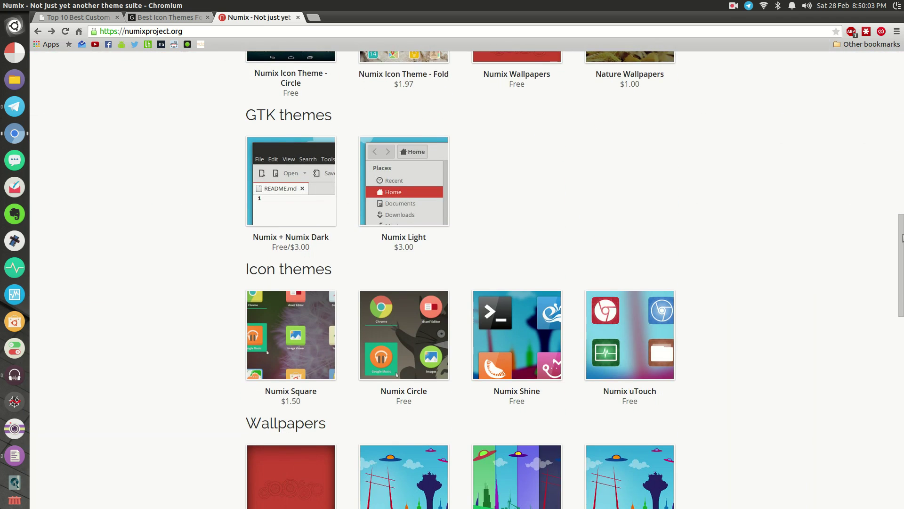
pyautogui.moveTo(903, 300); pyautogui.dragTo(903, 23)
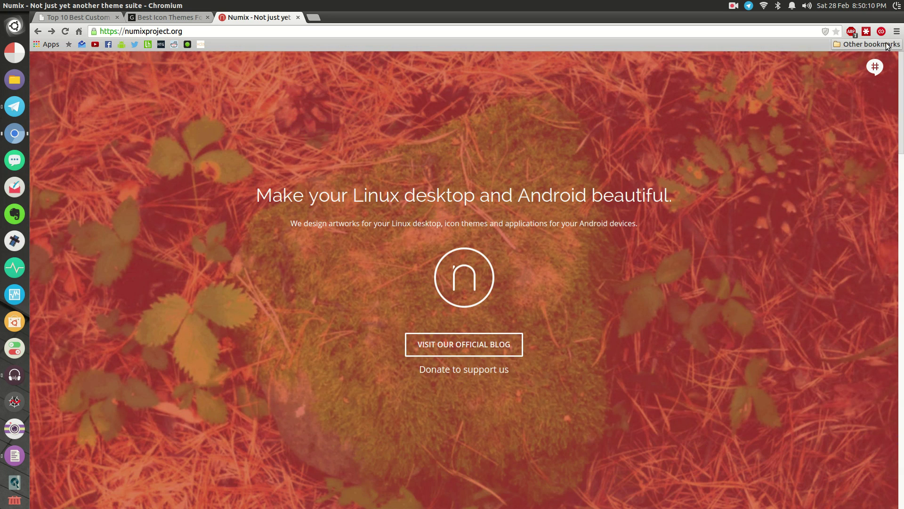
pyautogui.click(60, 18)
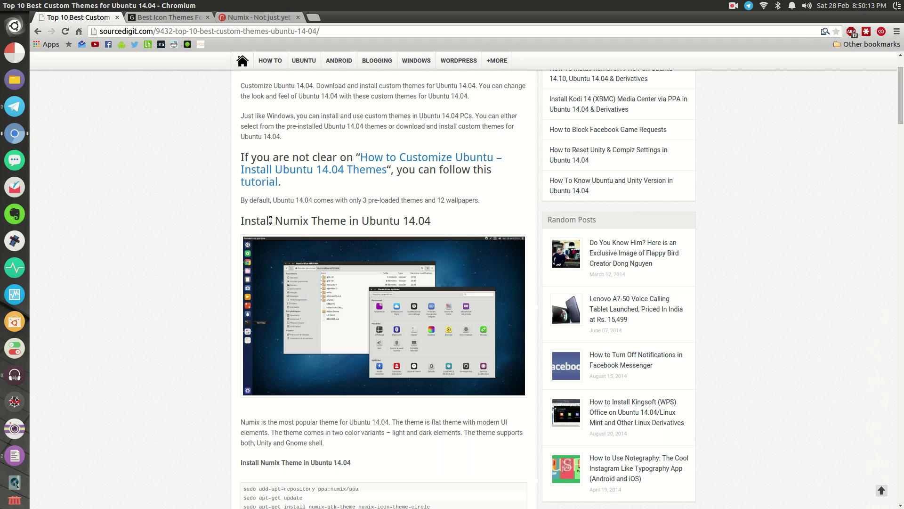
pyautogui.moveTo(271, 220); pyautogui.dragTo(325, 221)
pyautogui.click(139, 236)
pyautogui.scroll(-3, 140, 236)
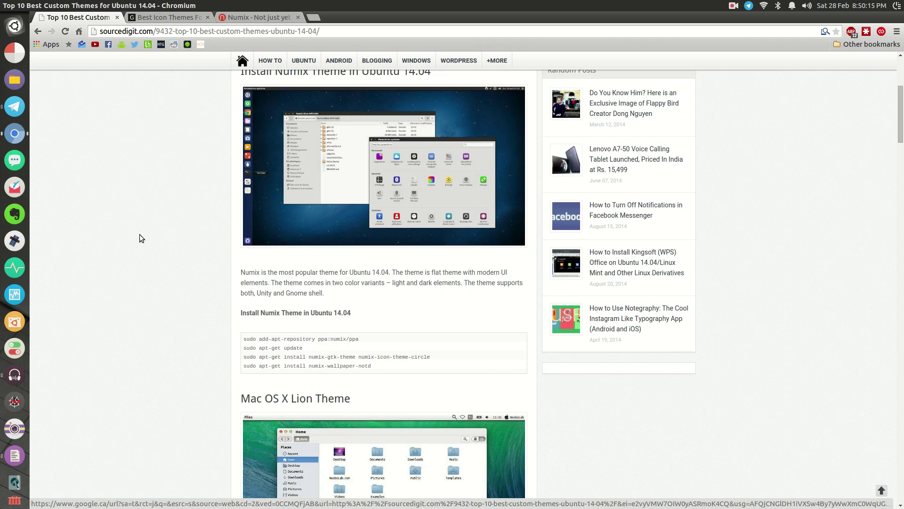
pyautogui.scroll(-10, 139, 235)
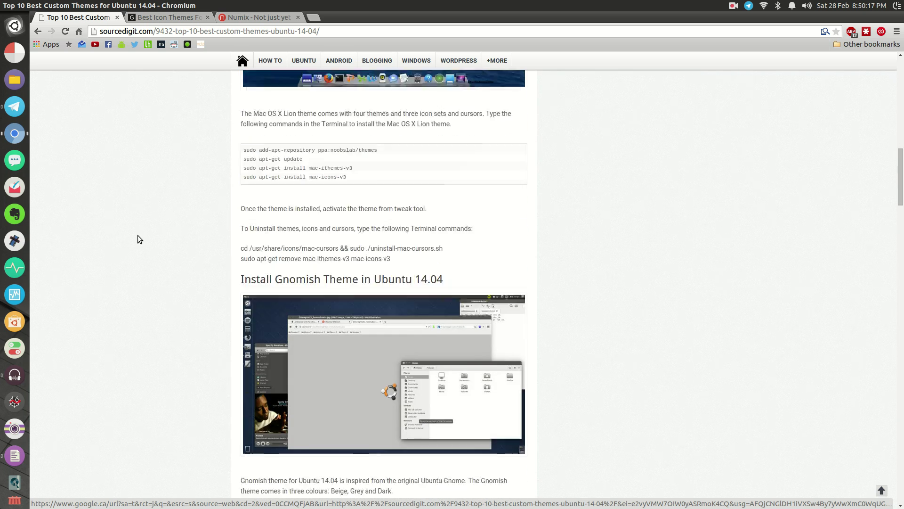
pyautogui.scroll(-8, 137, 236)
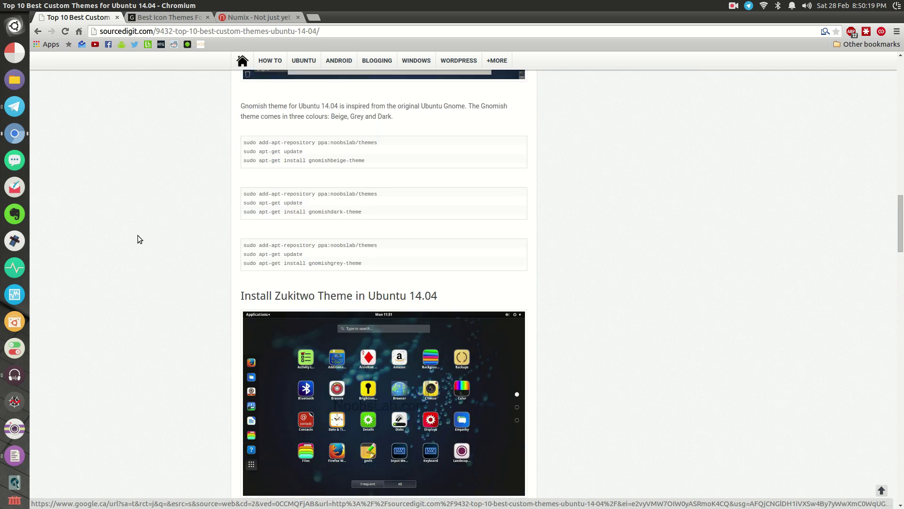
pyautogui.scroll(-11, 138, 236)
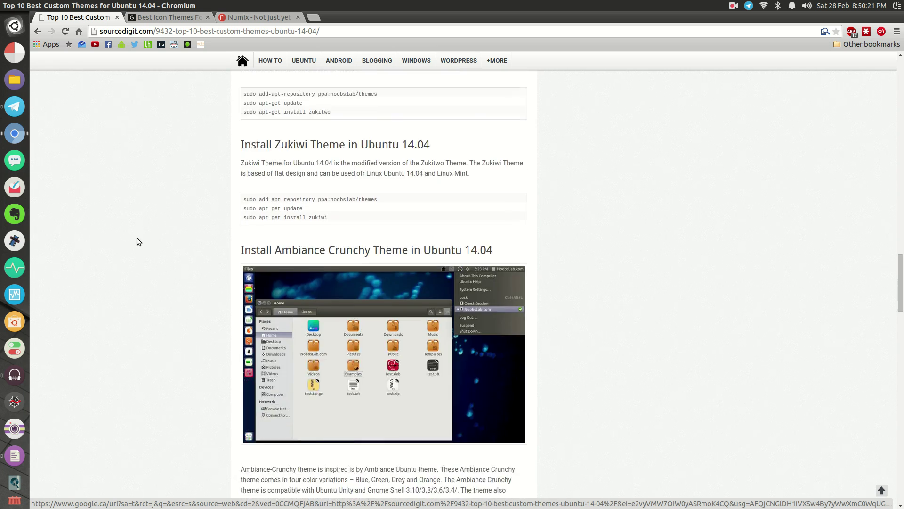
pyautogui.scroll(15, 137, 238)
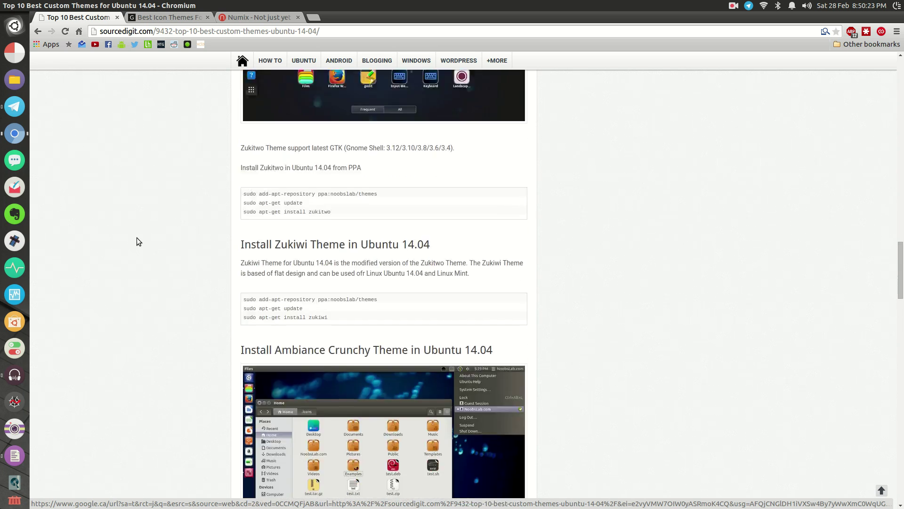
pyautogui.scroll(7, 136, 241)
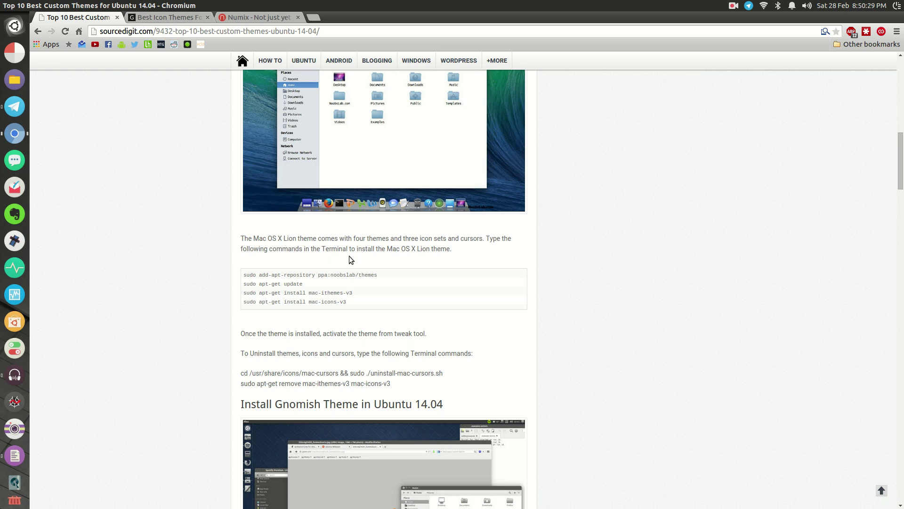
pyautogui.moveTo(244, 273); pyautogui.dragTo(347, 294)
pyautogui.click(498, 315)
pyautogui.scroll(-1, 573, 324)
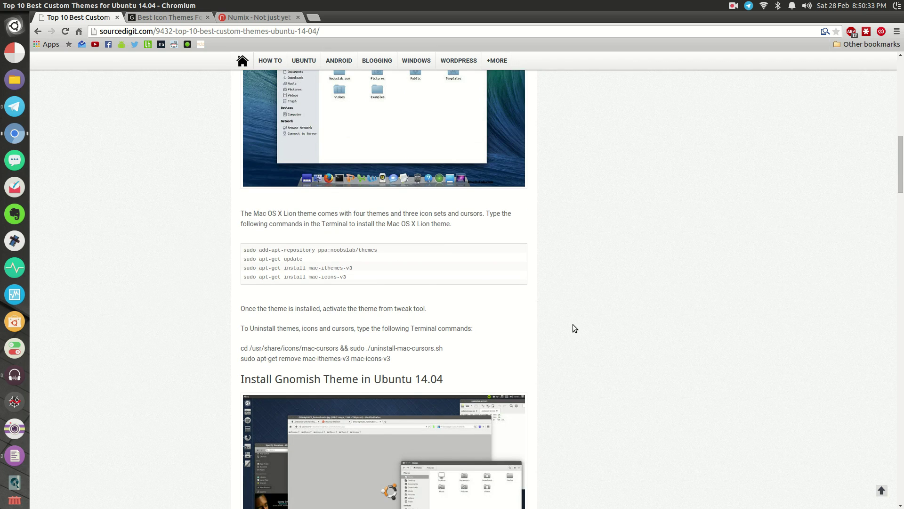
pyautogui.click(15, 28)
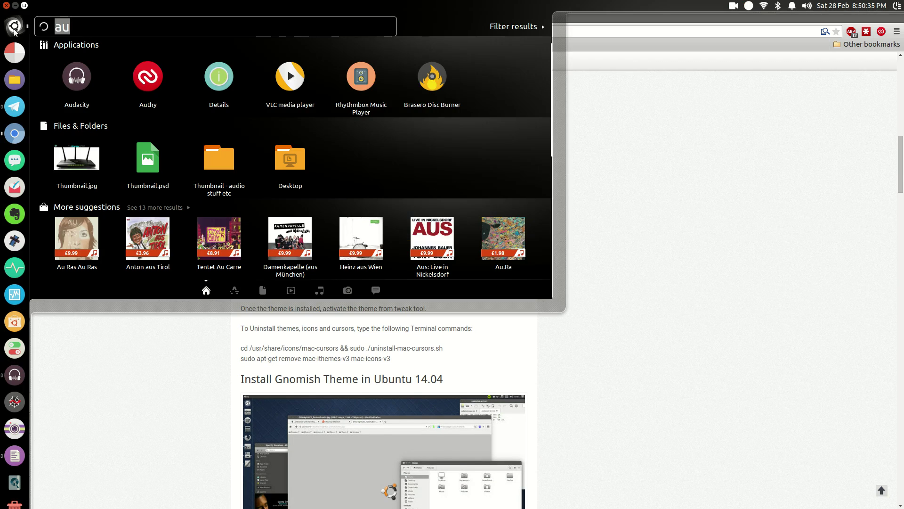
# Launch Terminal from a 'ter' search, snap it to the right half, and move Chromium aside.
pyautogui.press('BackSpace')
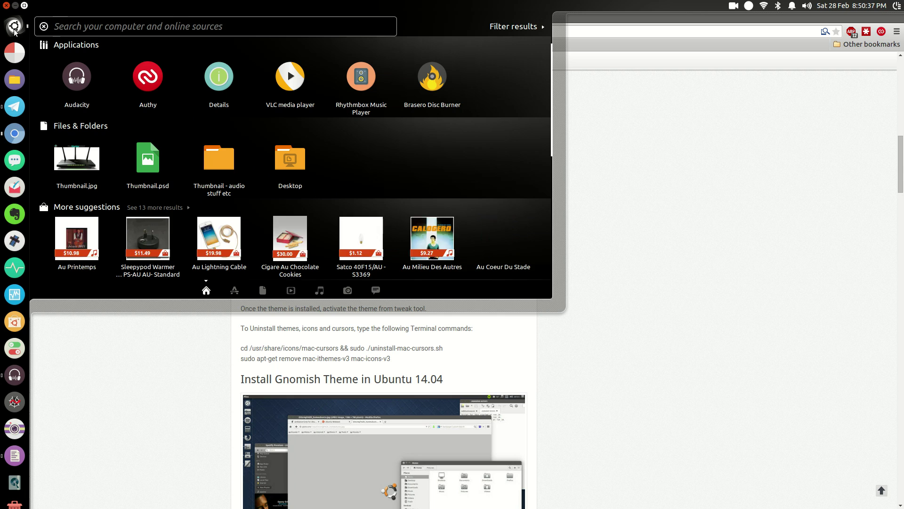
pyautogui.write('ter')
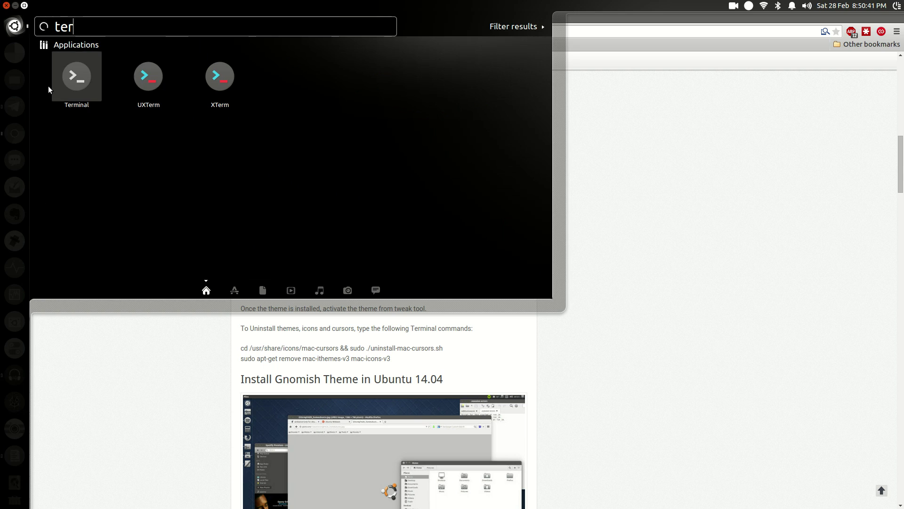
pyautogui.press('Return')
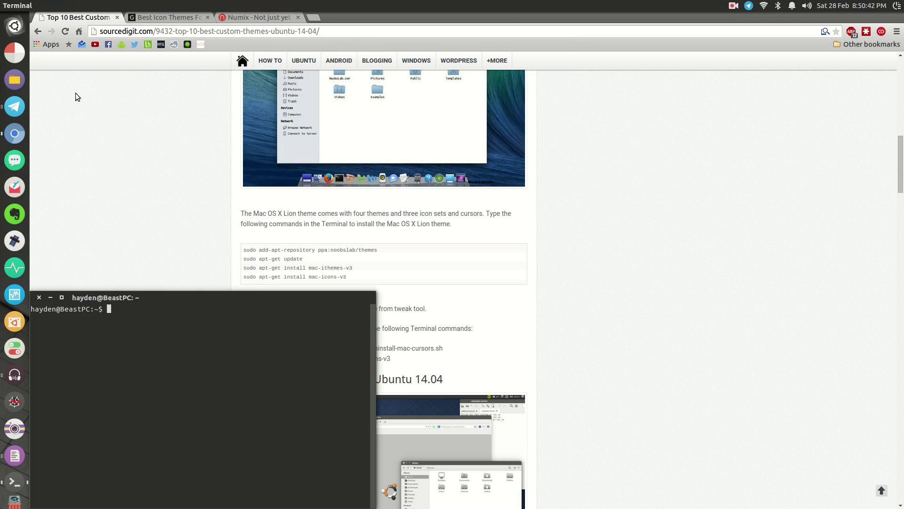
pyautogui.moveTo(201, 296); pyautogui.dragTo(903, 169)
pyautogui.click(403, 24)
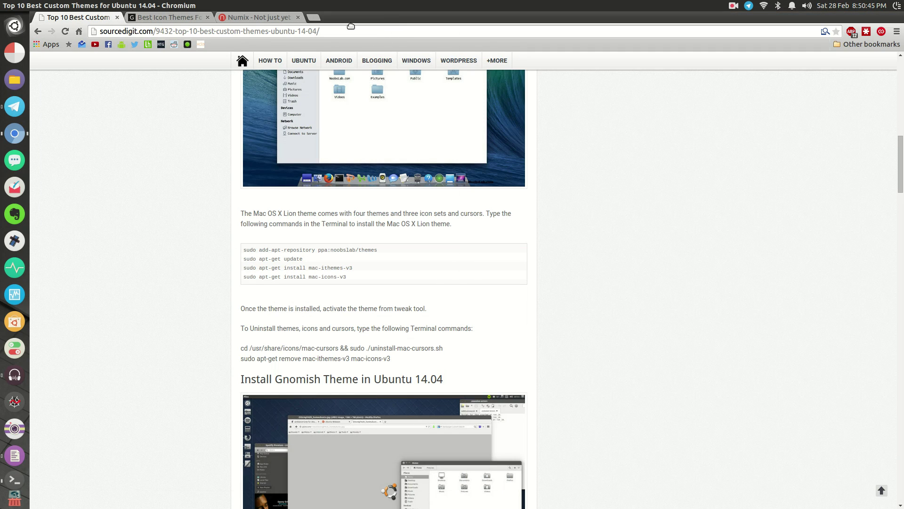
pyautogui.moveTo(358, 27); pyautogui.dragTo(261, 95)
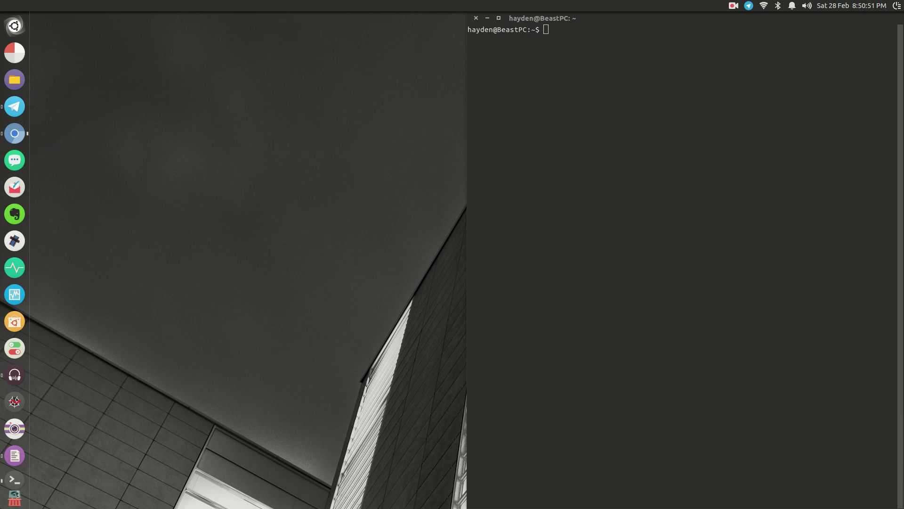
# Paste and run 'sudo add-apt-repository ppa:noobslab/themes', entering the sudo password.
pyautogui.rightClick(558, 58)
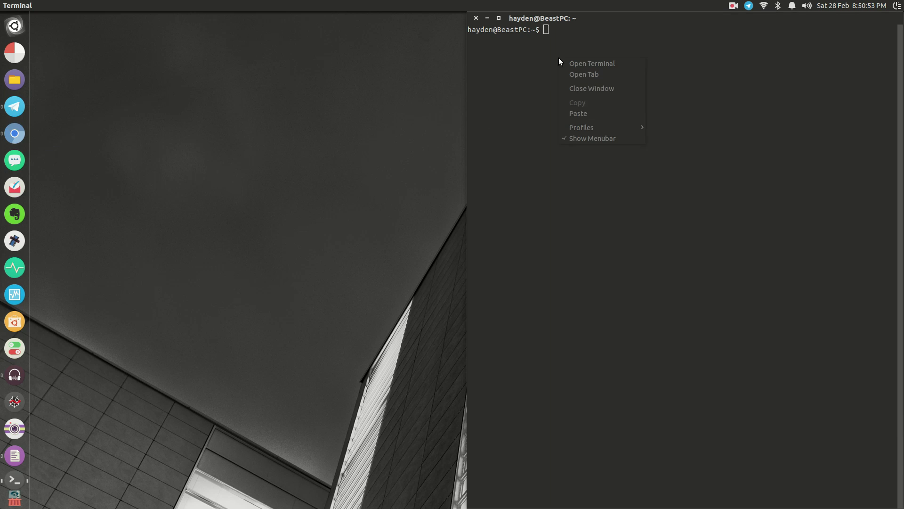
pyautogui.click(592, 116)
pyautogui.press('Return')
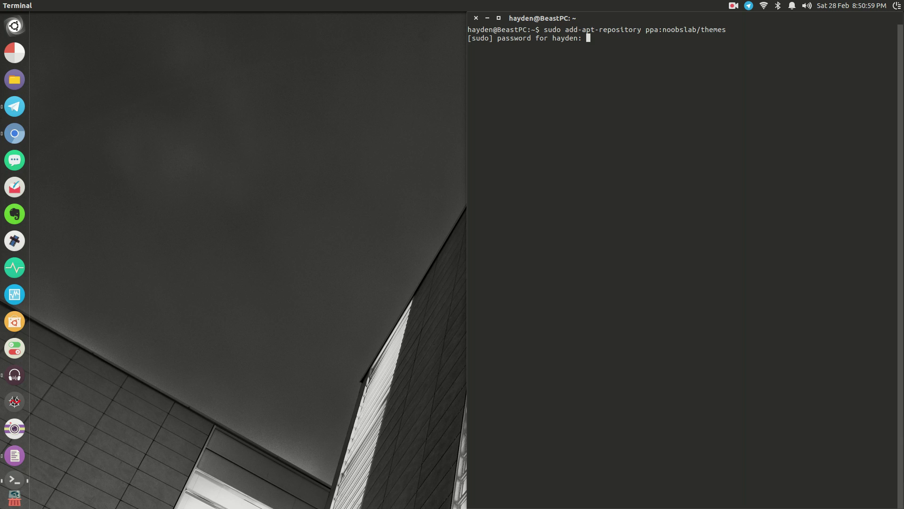
pyautogui.press('Return')
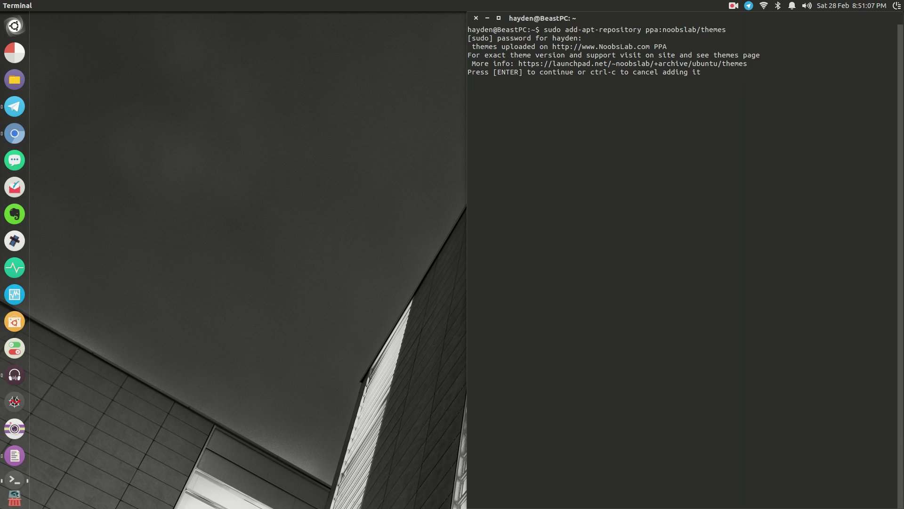
pyautogui.hotkey('alt', 'Tab')
pyautogui.moveTo(592, 197); pyautogui.dragTo(537, 53)
pyautogui.tripleClick(346, 314)
# Maximize Chromium and switch to the Best Icon Themes For Ubuntu 14.04 article.
pyautogui.moveTo(407, 323); pyautogui.dragTo(410, 324)
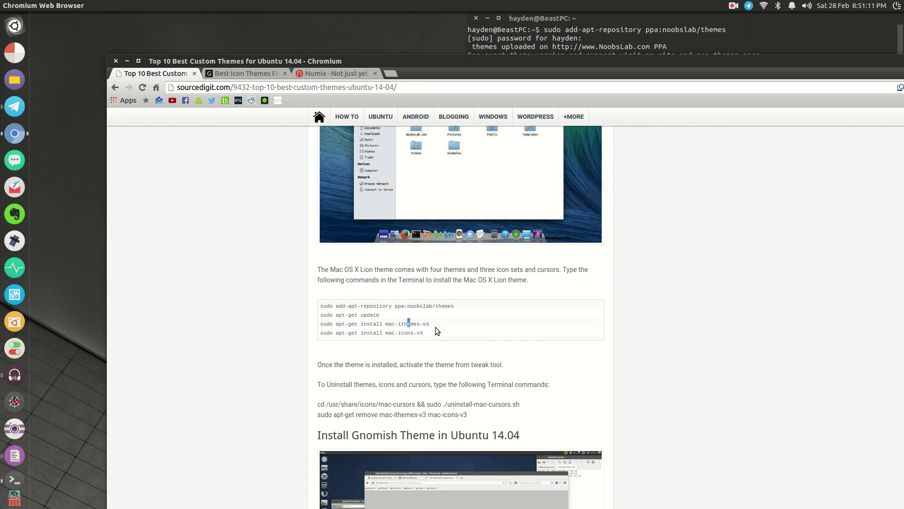
pyautogui.scroll(-4, 548, 336)
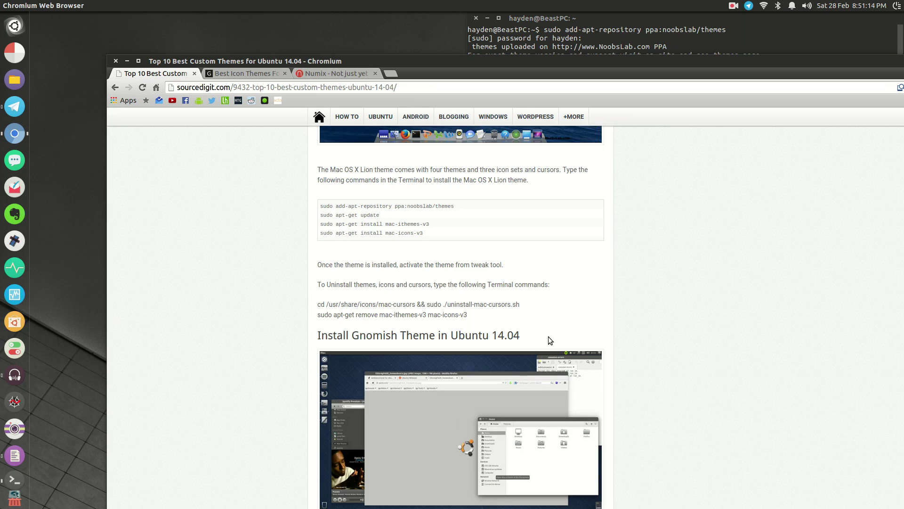
pyautogui.scroll(4, 440, 211)
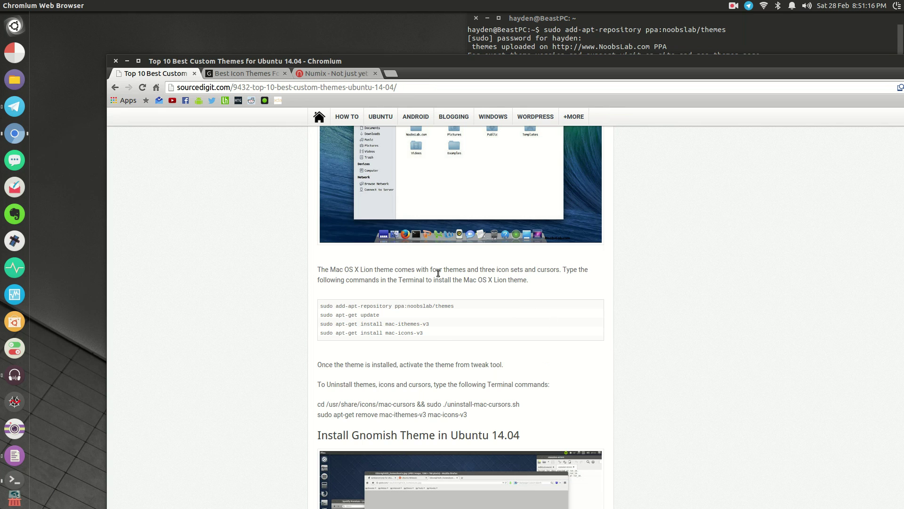
pyautogui.scroll(14, 687, 277)
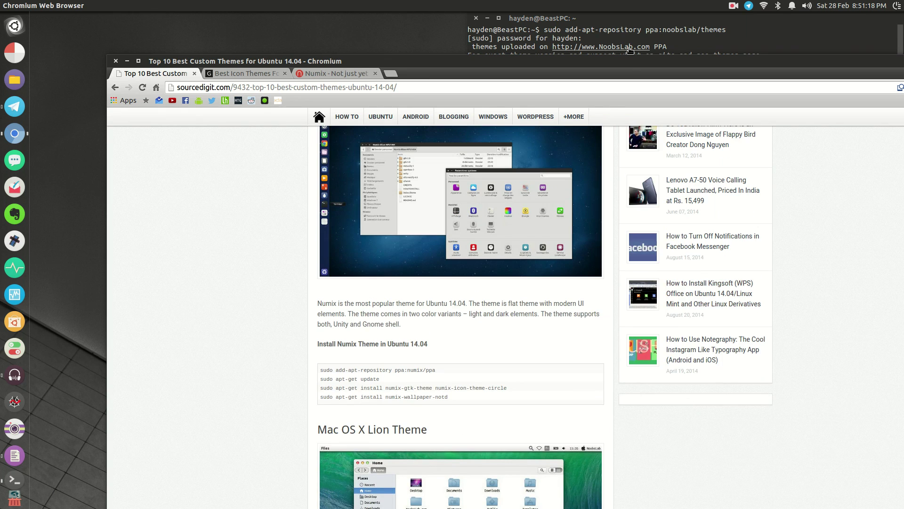
pyautogui.moveTo(629, 61); pyautogui.dragTo(546, 81)
pyautogui.moveTo(544, 49); pyautogui.dragTo(541, 6)
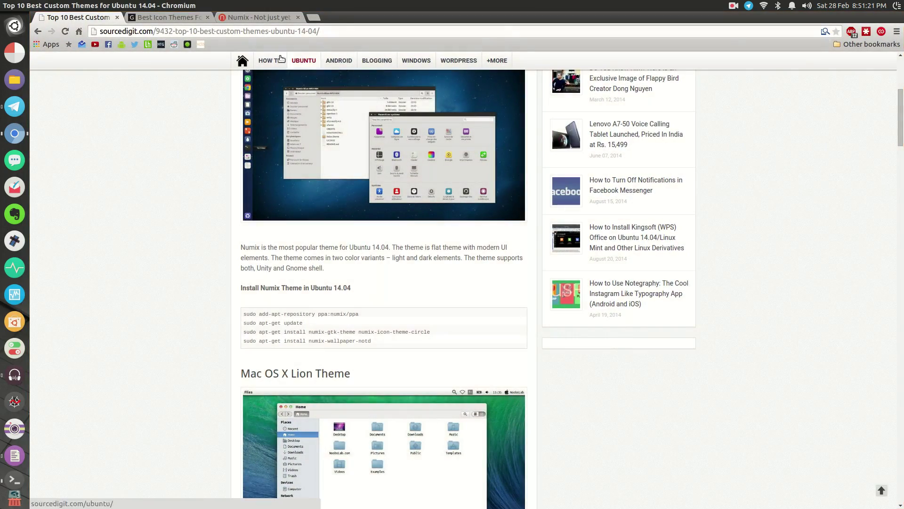
pyautogui.click(149, 17)
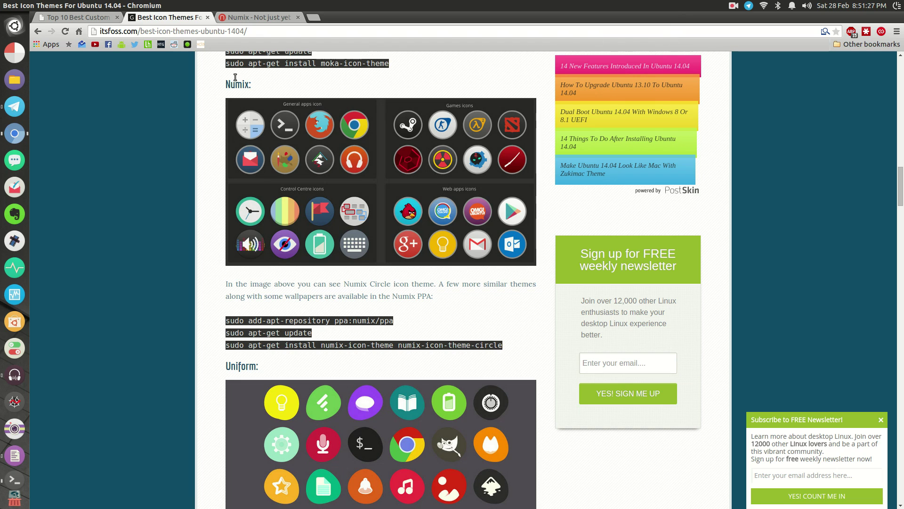
# Copy the 'sudo add-apt-repository ppa:numix/ppa' command from the article.
pyautogui.click(14, 479)
pyautogui.click(272, 321)
pyautogui.moveTo(226, 322); pyautogui.dragTo(391, 319)
pyautogui.rightClick(386, 319)
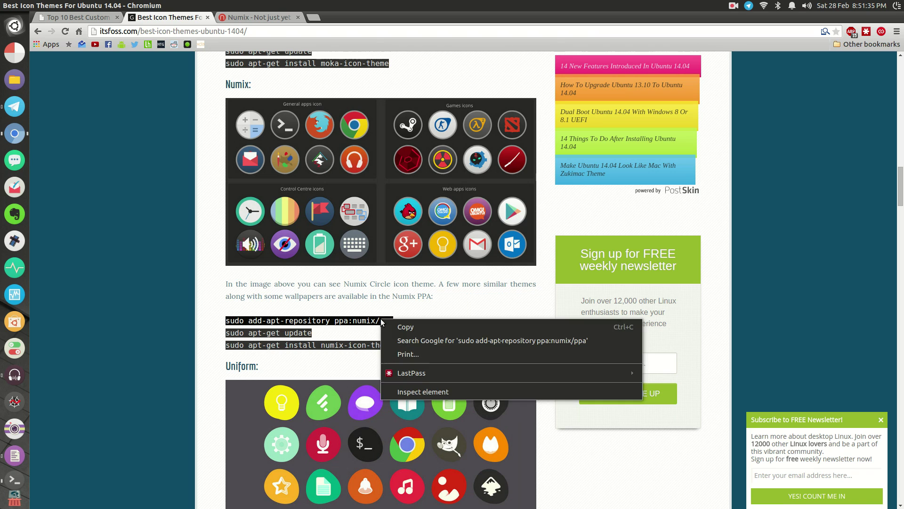
pyautogui.click(405, 325)
pyautogui.click(14, 480)
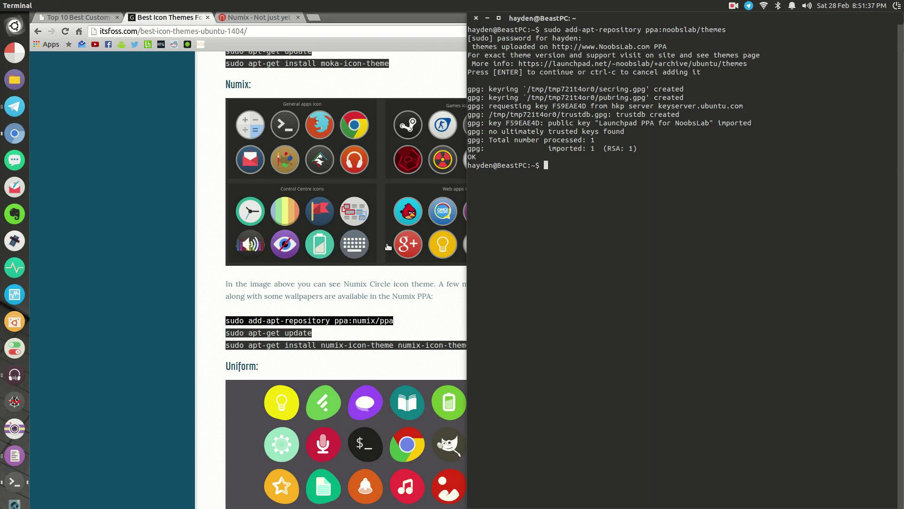
# Paste and run 'sudo add-apt-repository ppa:numix/ppa', confirming the addition.
pyautogui.rightClick(567, 169)
pyautogui.click(573, 222)
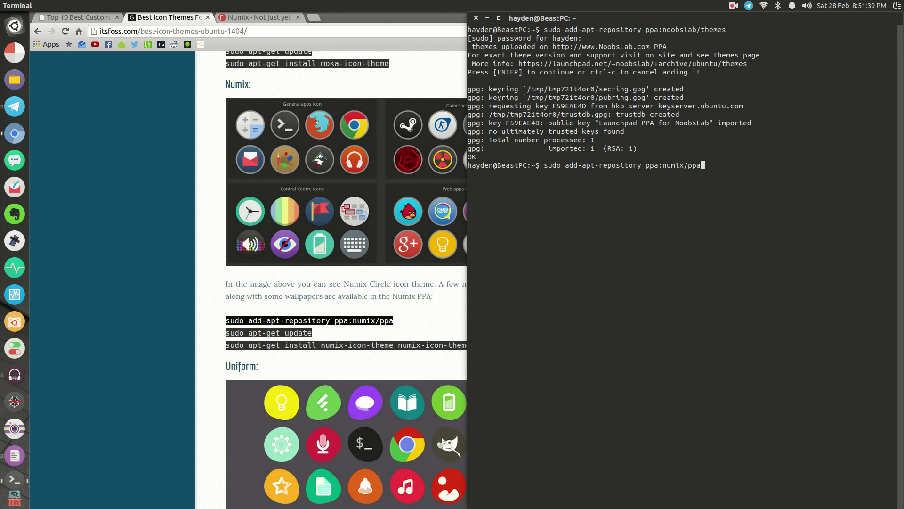
pyautogui.press('Return')
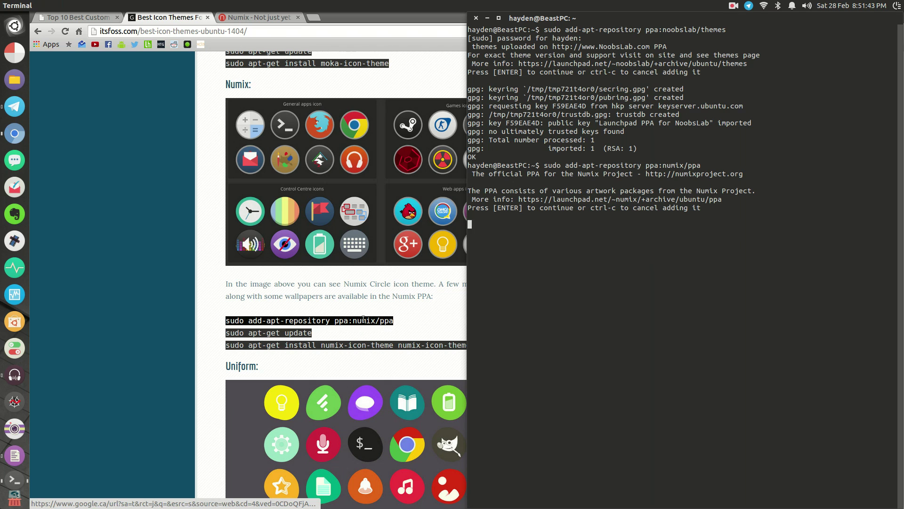
pyautogui.press('Return')
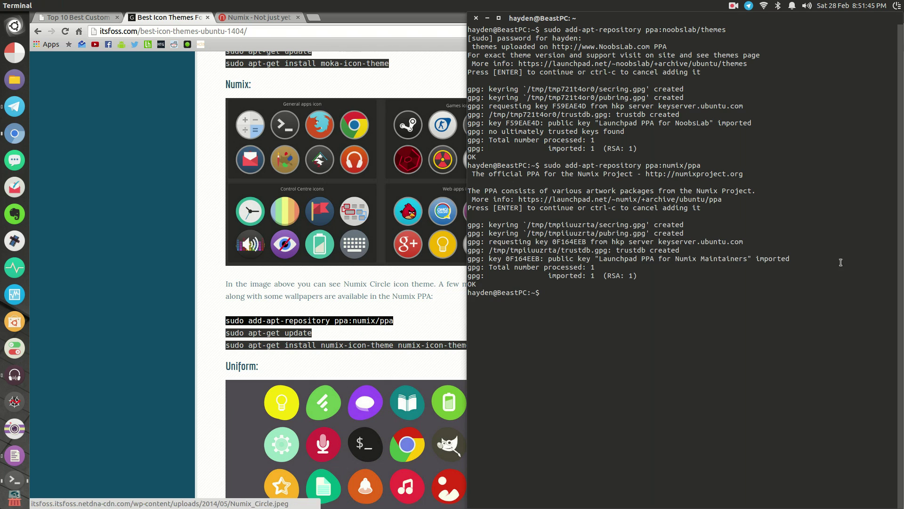
# Copy 'sudo apt-get update' from the article and run it in Terminal.
pyautogui.click(332, 331)
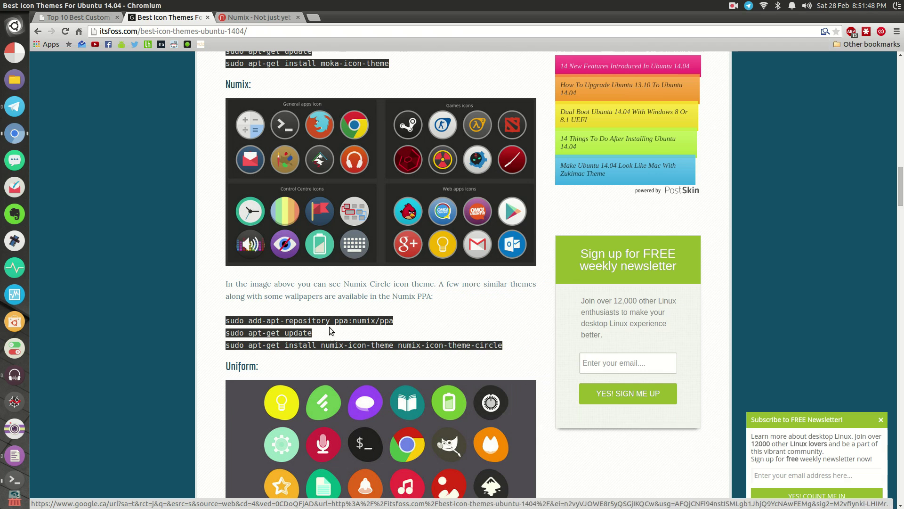
pyautogui.moveTo(331, 331); pyautogui.dragTo(226, 333)
pyautogui.rightClick(226, 333)
pyautogui.click(245, 338)
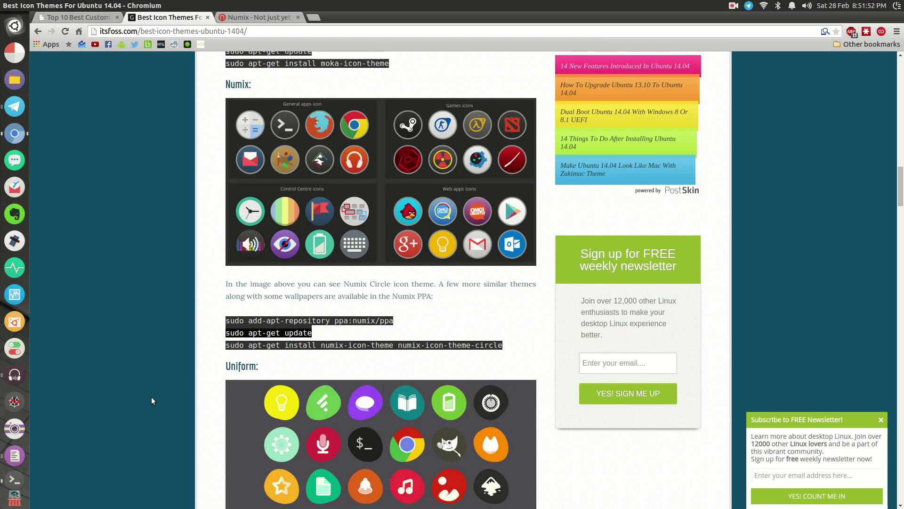
pyautogui.click(14, 479)
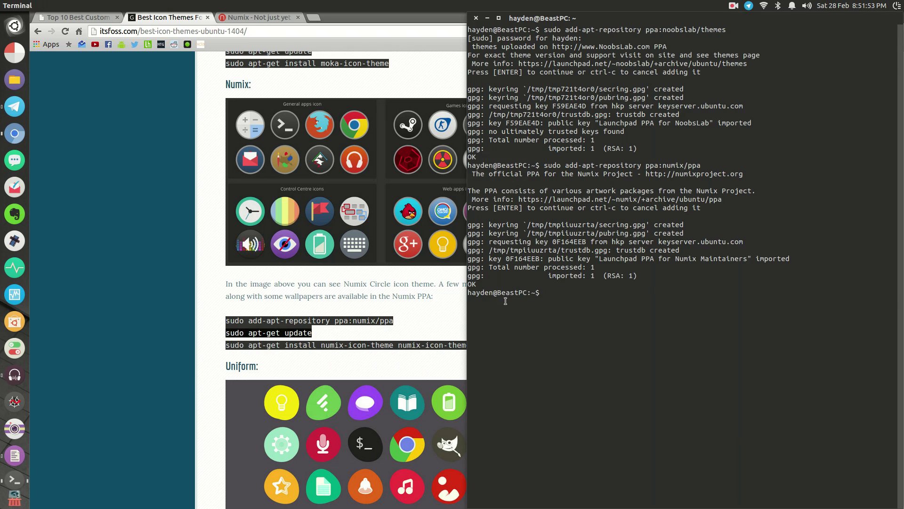
pyautogui.rightClick(569, 298)
pyautogui.click(588, 351)
pyautogui.press('Return')
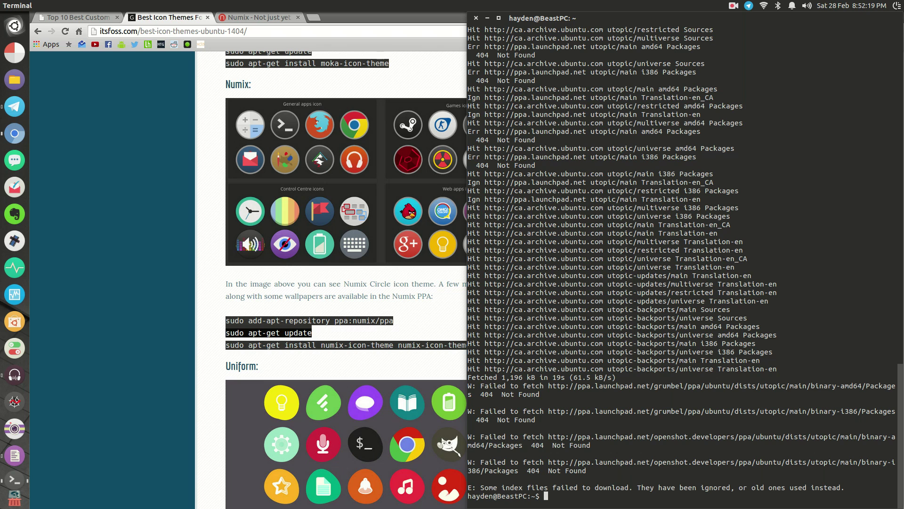
# Return to the Best Icon Themes tab and scroll up to the Moka and Numix install commands.
pyautogui.click(410, 290)
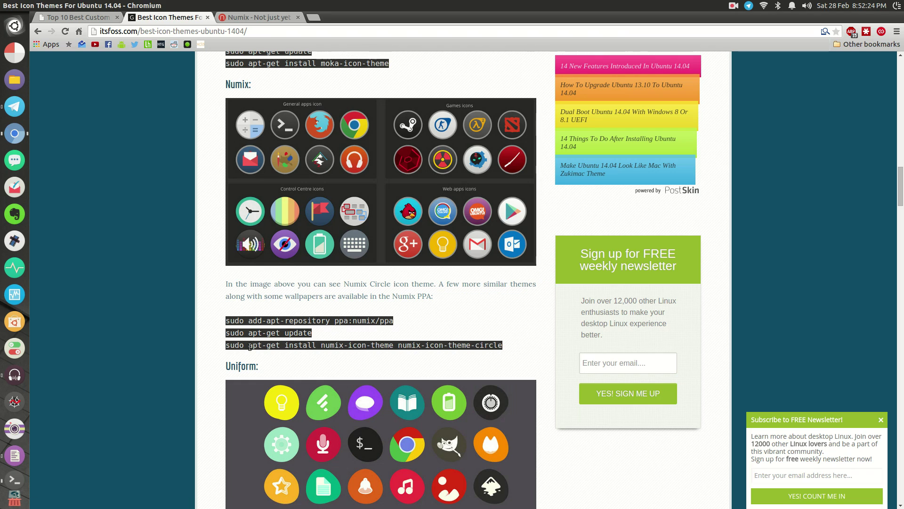
pyautogui.moveTo(228, 344); pyautogui.dragTo(510, 345)
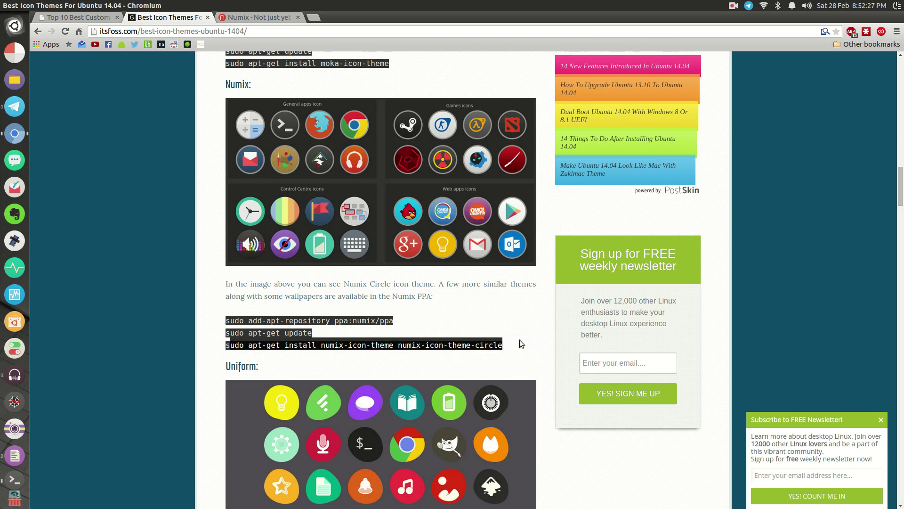
pyautogui.click(519, 340)
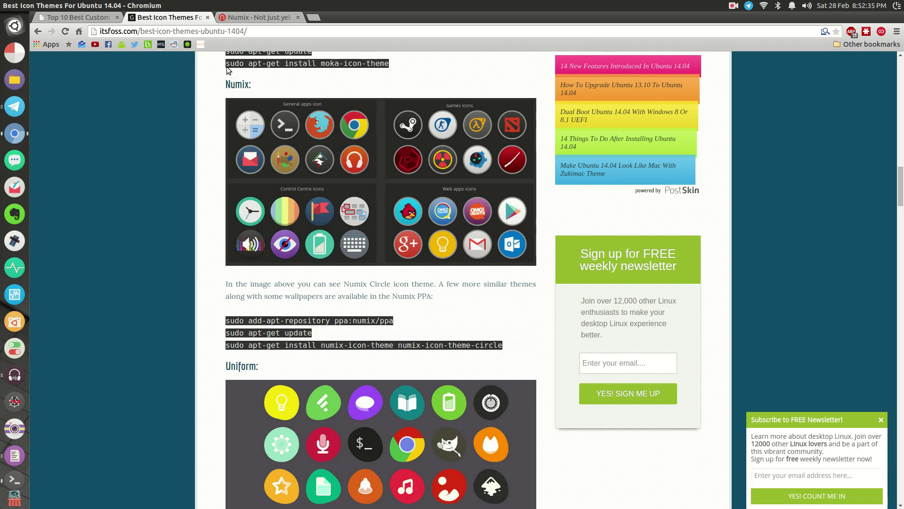
pyautogui.moveTo(226, 322); pyautogui.dragTo(374, 322)
pyautogui.click(373, 333)
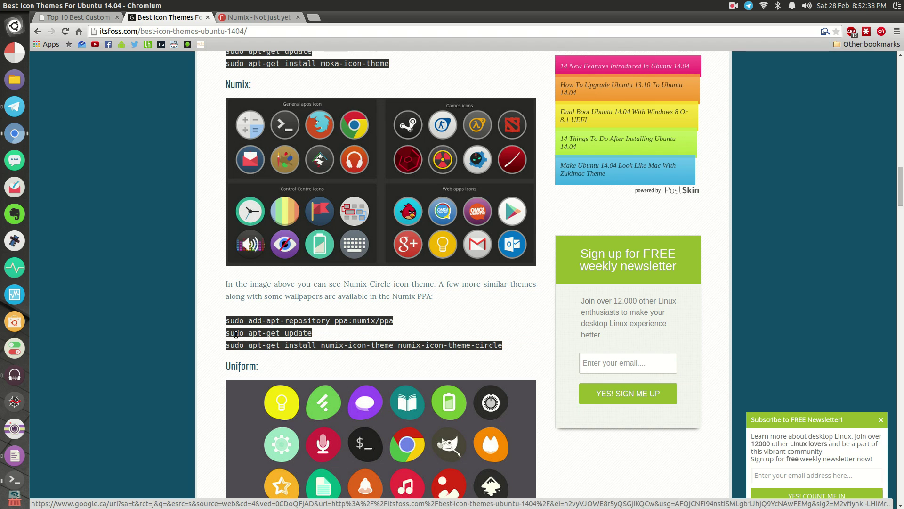
pyautogui.click(81, 18)
pyautogui.click(146, 17)
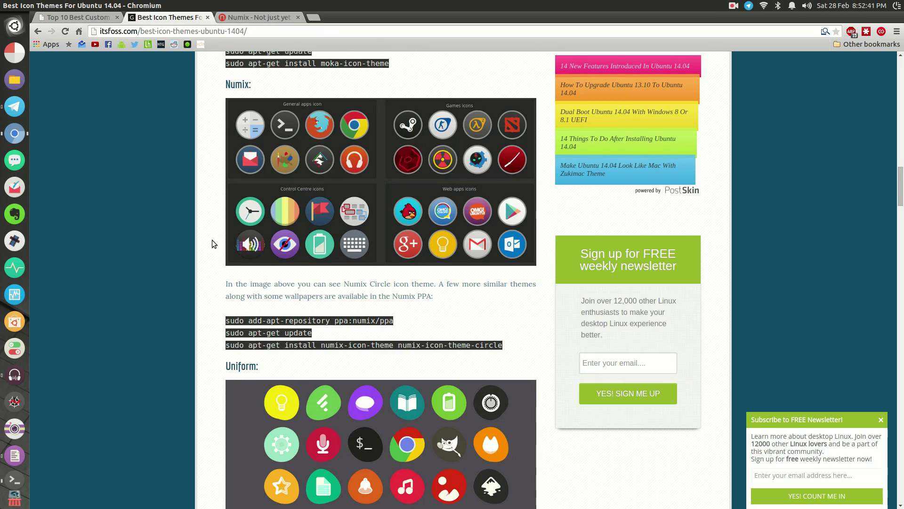
pyautogui.scroll(4, 212, 240)
pyautogui.scroll(8, 212, 243)
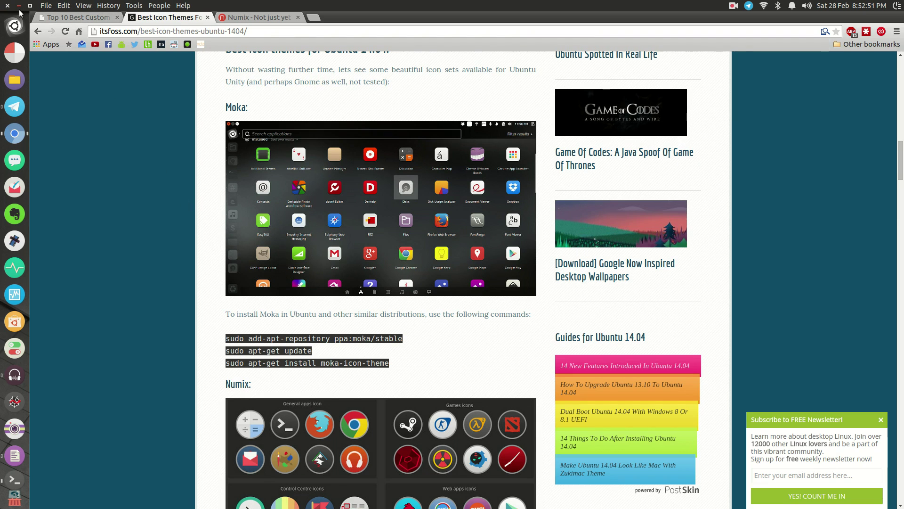
pyautogui.click(18, 5)
# Maximize Terminal and paste and run 'sudo apt-get install unity-tweak-tool'.
pyautogui.doubleClick(584, 20)
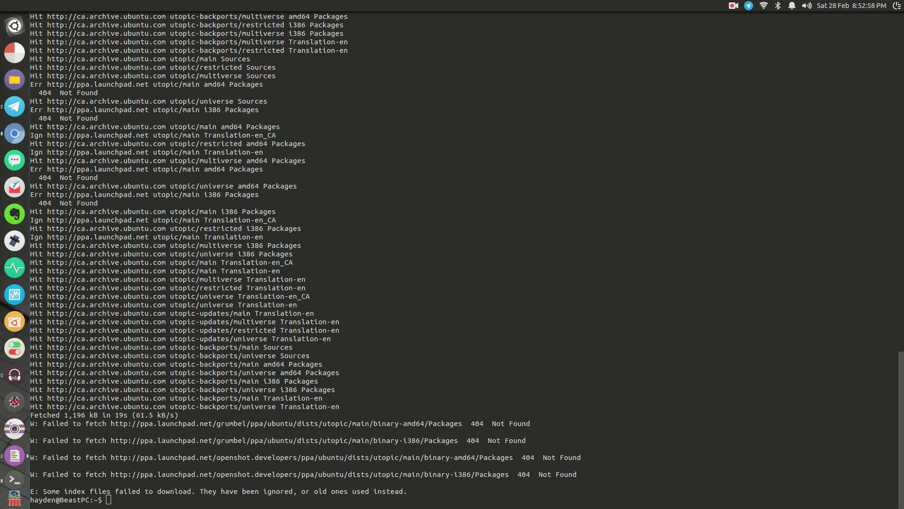
pyautogui.click(124, 501)
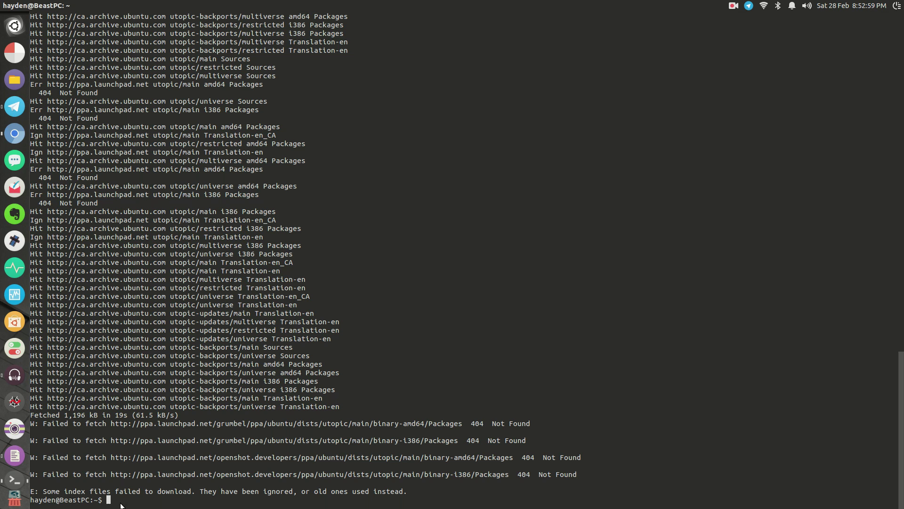
pyautogui.rightClick(122, 502)
pyautogui.click(135, 474)
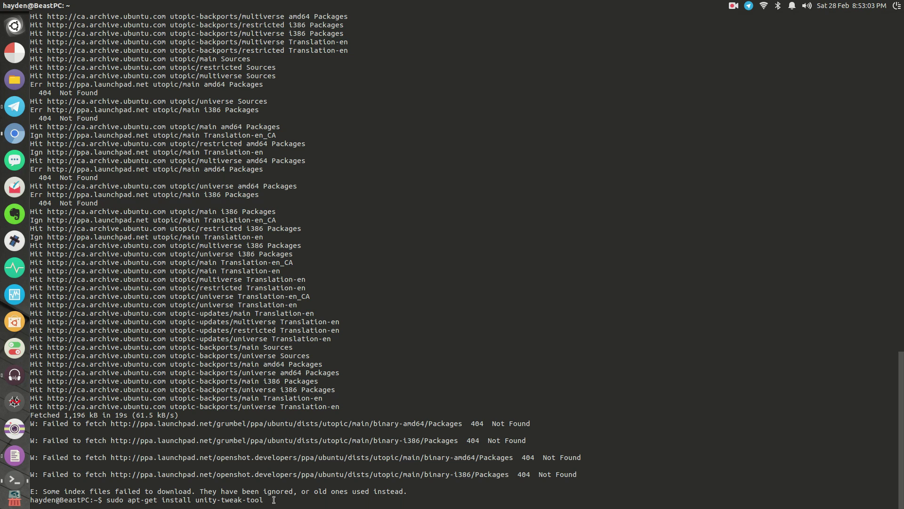
pyautogui.moveTo(273, 503); pyautogui.dragTo(108, 504)
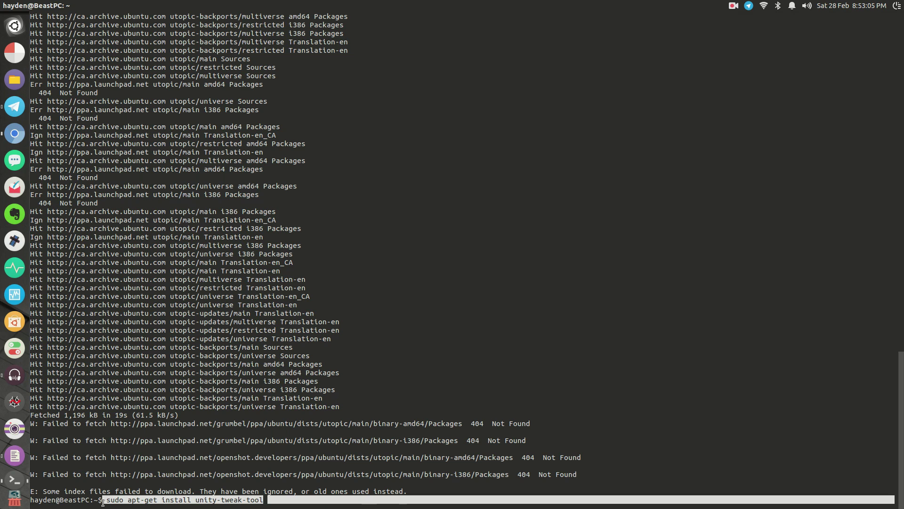
pyautogui.click(322, 499)
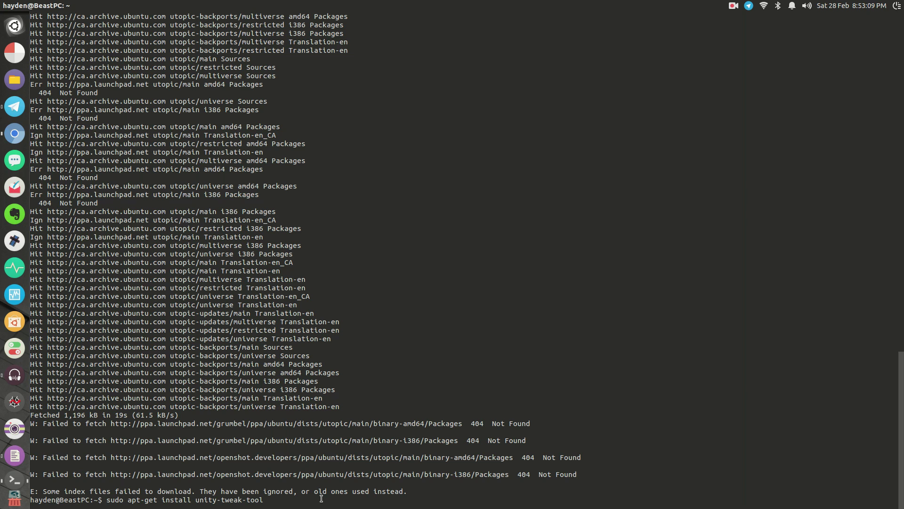
pyautogui.press('Return')
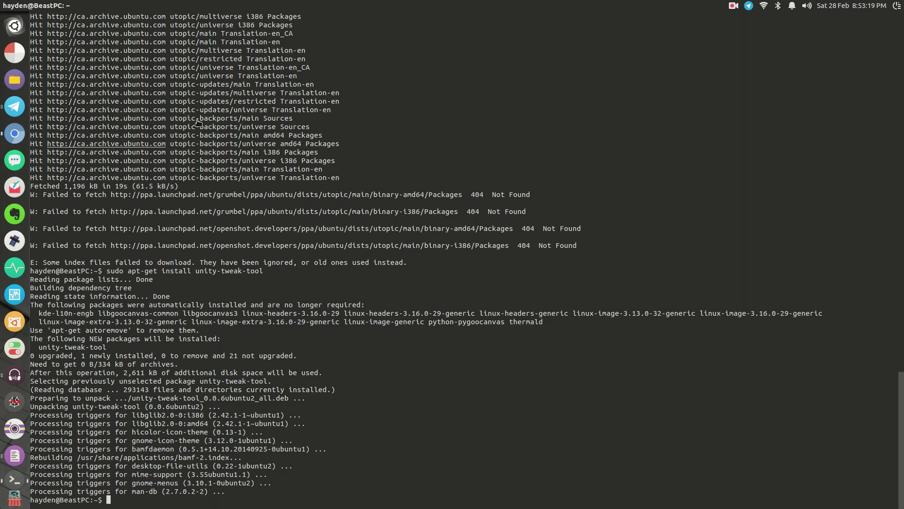
pyautogui.moveTo(155, 5)
pyautogui.scroll(5, 361, 148)
pyautogui.scroll(-5, 361, 147)
# Close Terminal, launch Unity Tweak Tool via a Dash search for 'uni', and open Theme.
pyautogui.click(7, 5)
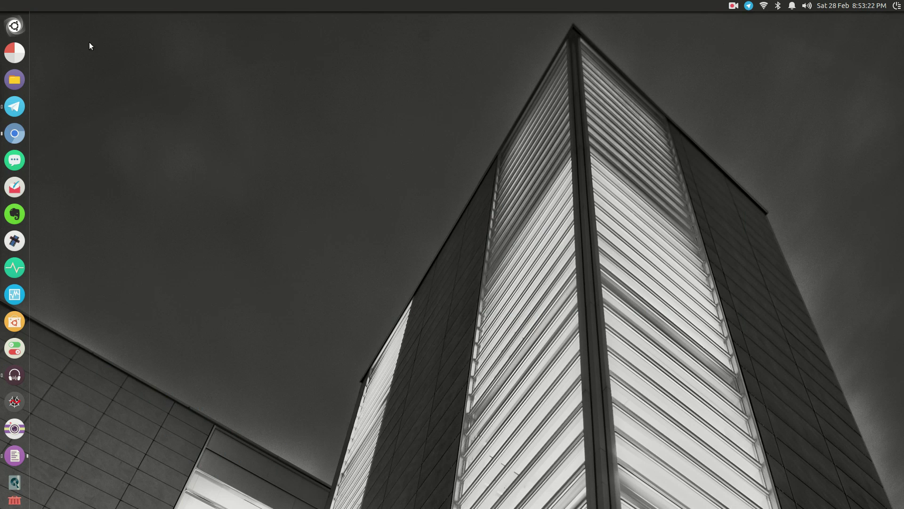
pyautogui.click(26, 31)
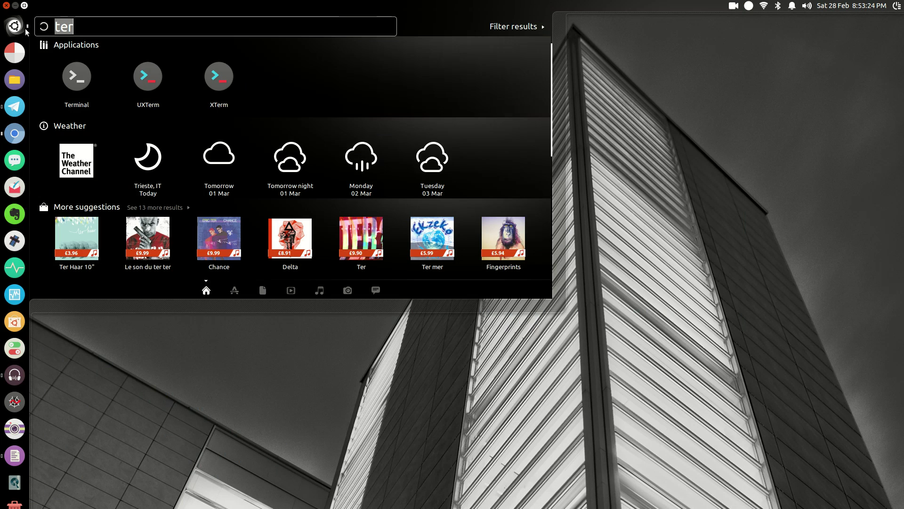
pyautogui.write('uni')
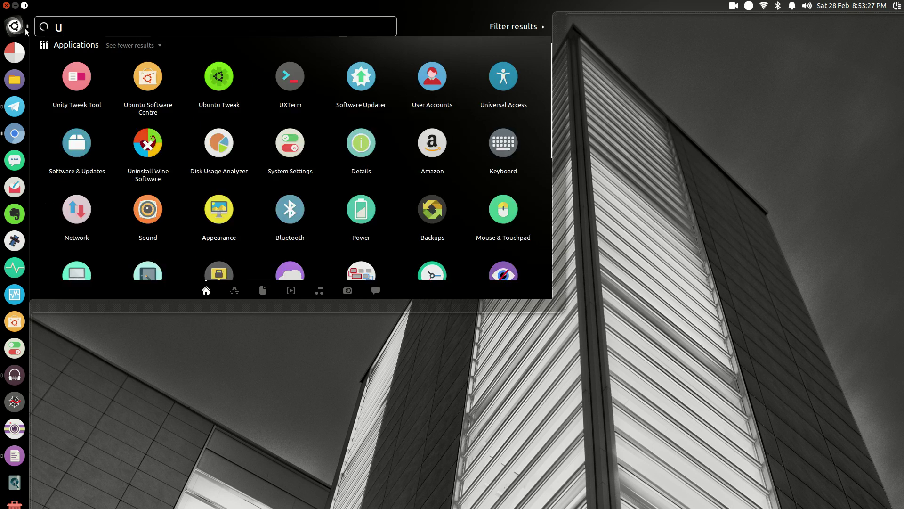
pyautogui.click(54, 81)
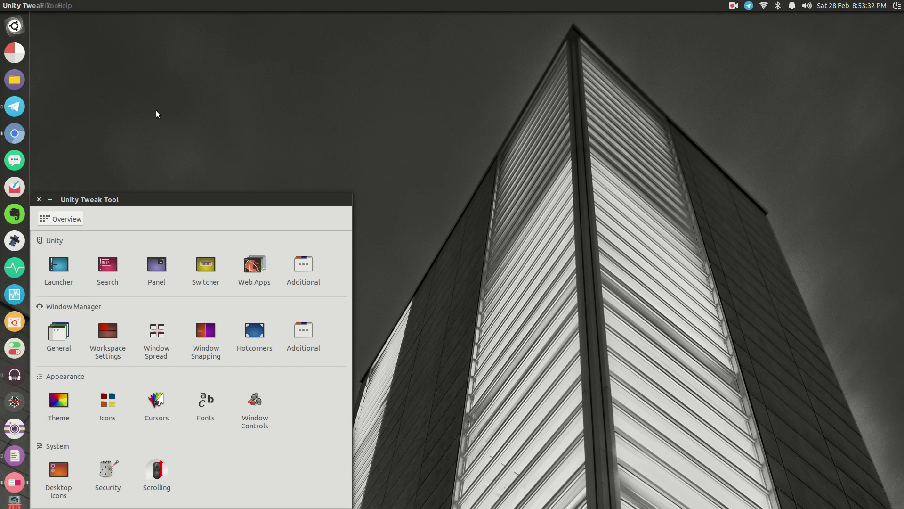
pyautogui.moveTo(205, 194); pyautogui.dragTo(436, 72)
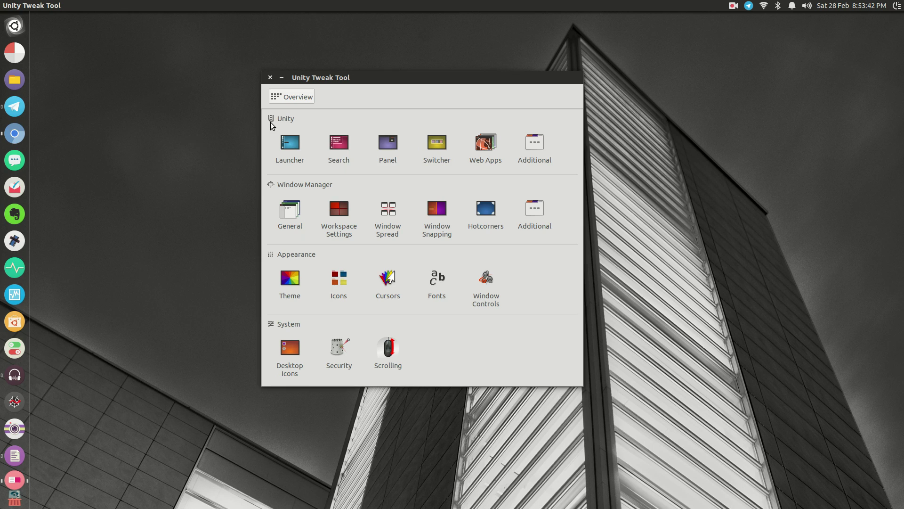
pyautogui.click(289, 292)
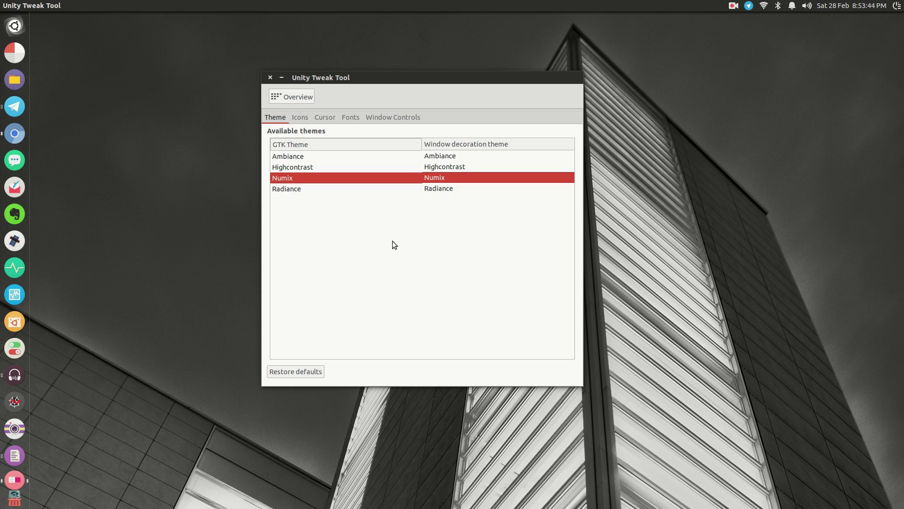
# Pick Numix from the theme list after briefly trying Ambiance.
pyautogui.click(303, 157)
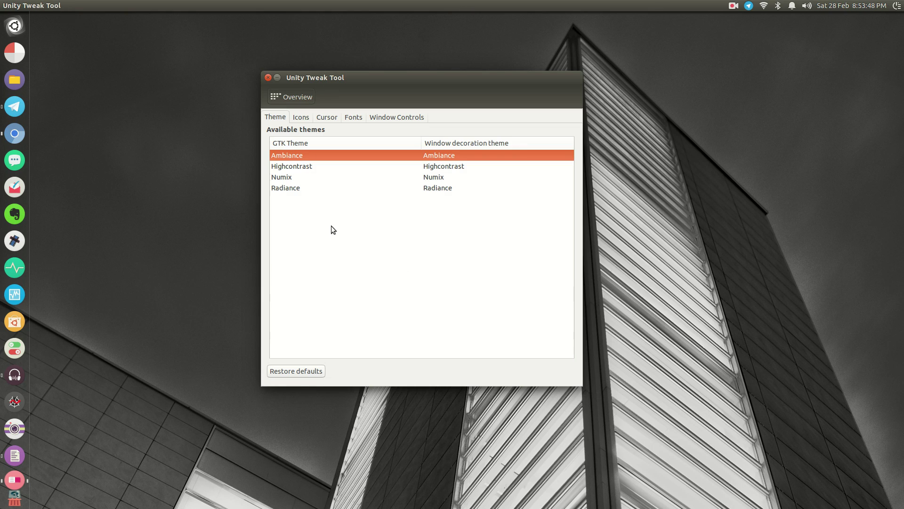
pyautogui.click(288, 178)
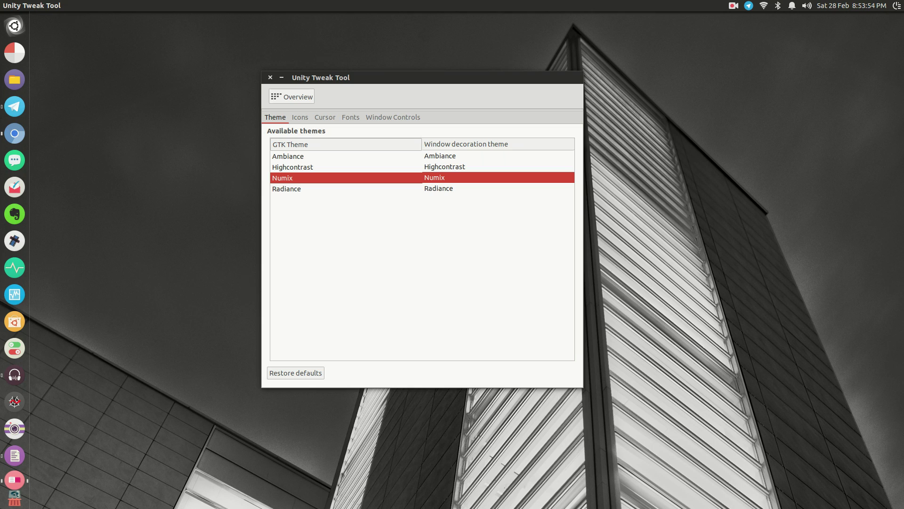
pyautogui.moveTo(555, 2)
# Choose Numix-circle on the Icons page, then close Unity Tweak Tool.
pyautogui.click(301, 117)
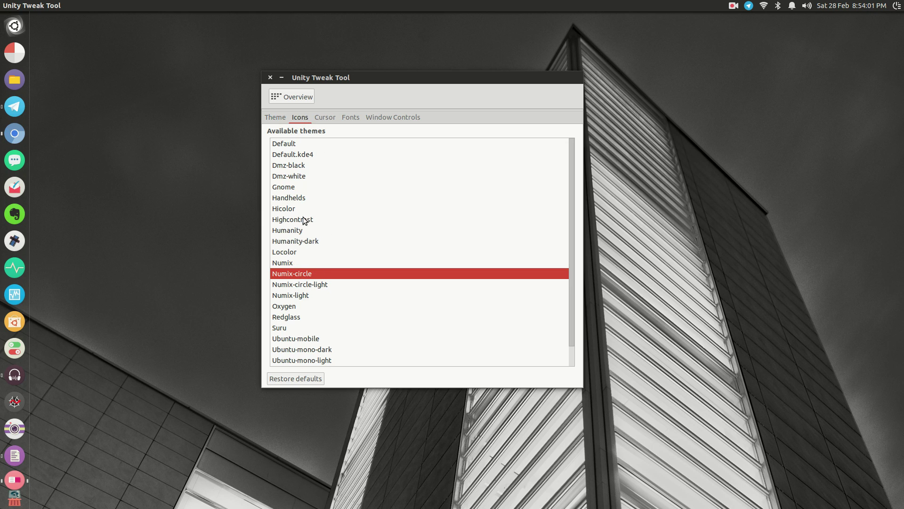
pyautogui.click(304, 146)
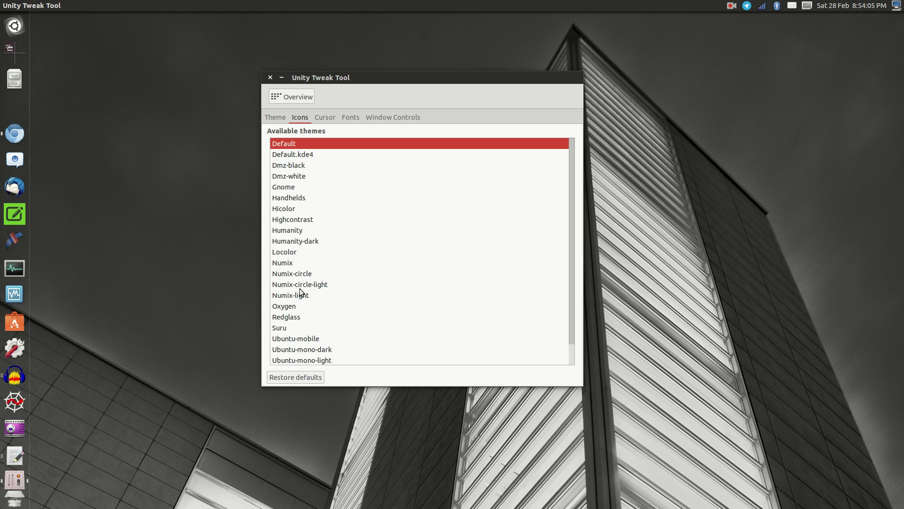
pyautogui.click(313, 272)
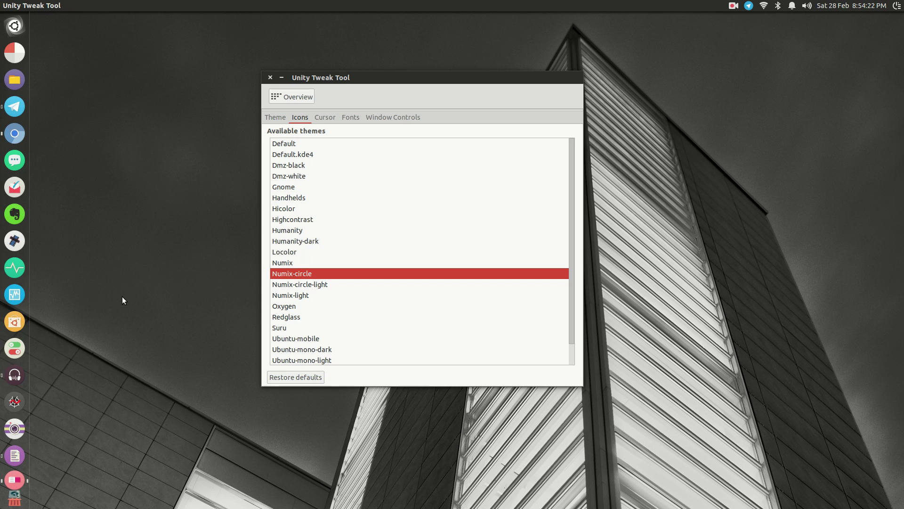
pyautogui.click(271, 78)
# Open Change Desktop Background from the desktop menu and pick the black-and-white building wallpaper.
pyautogui.rightClick(311, 119)
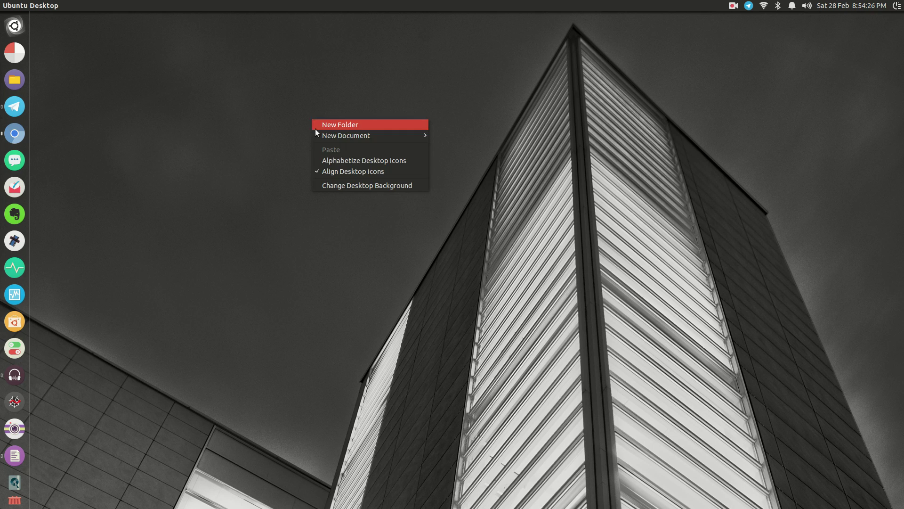
pyautogui.click(343, 184)
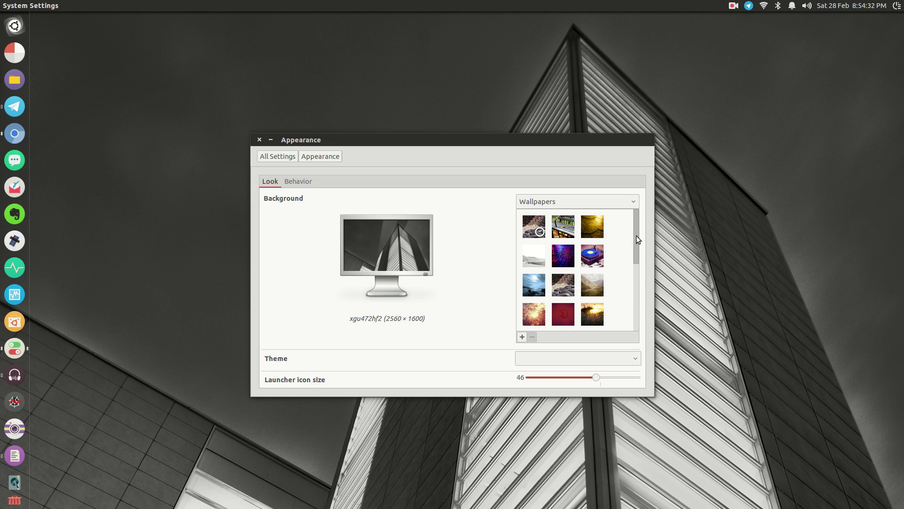
pyautogui.moveTo(637, 235); pyautogui.dragTo(604, 316)
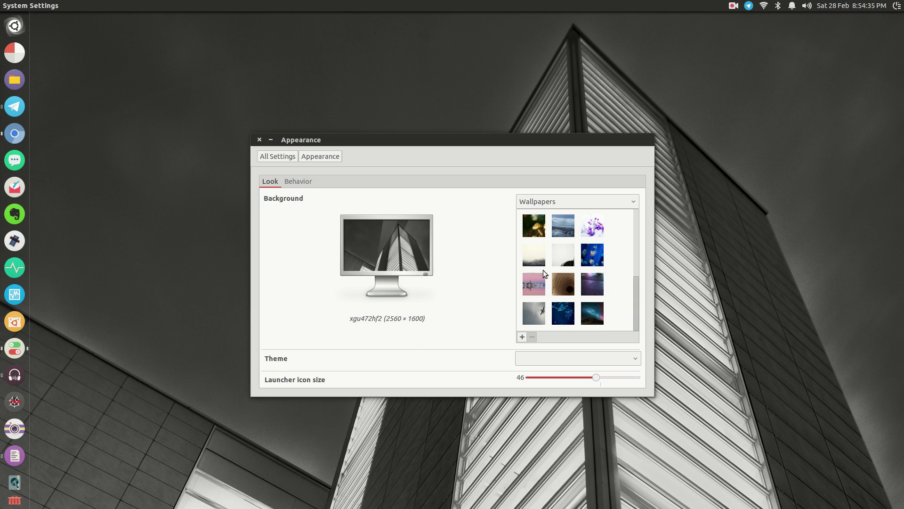
pyautogui.moveTo(635, 285); pyautogui.dragTo(639, 247)
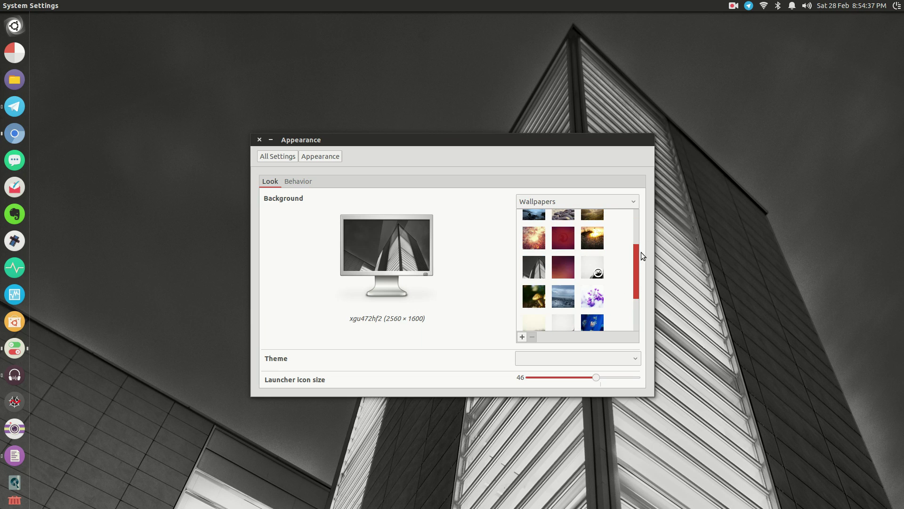
pyautogui.click(539, 267)
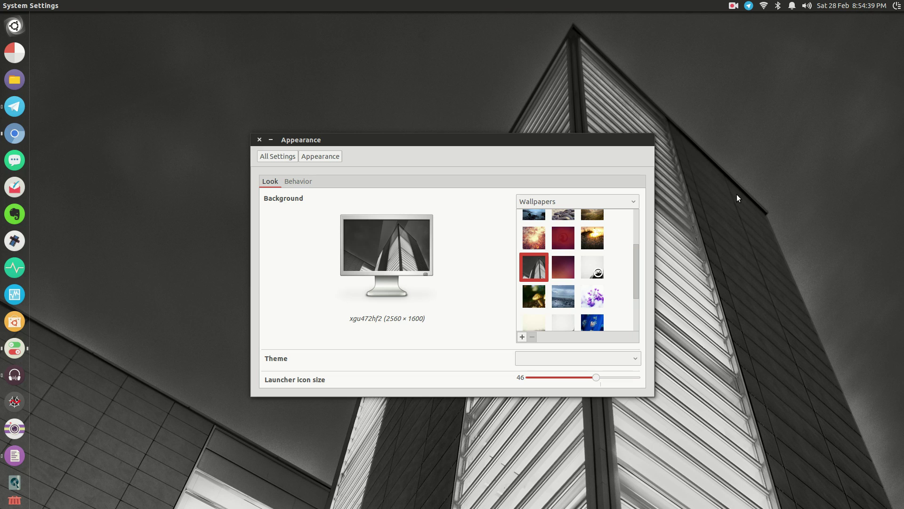